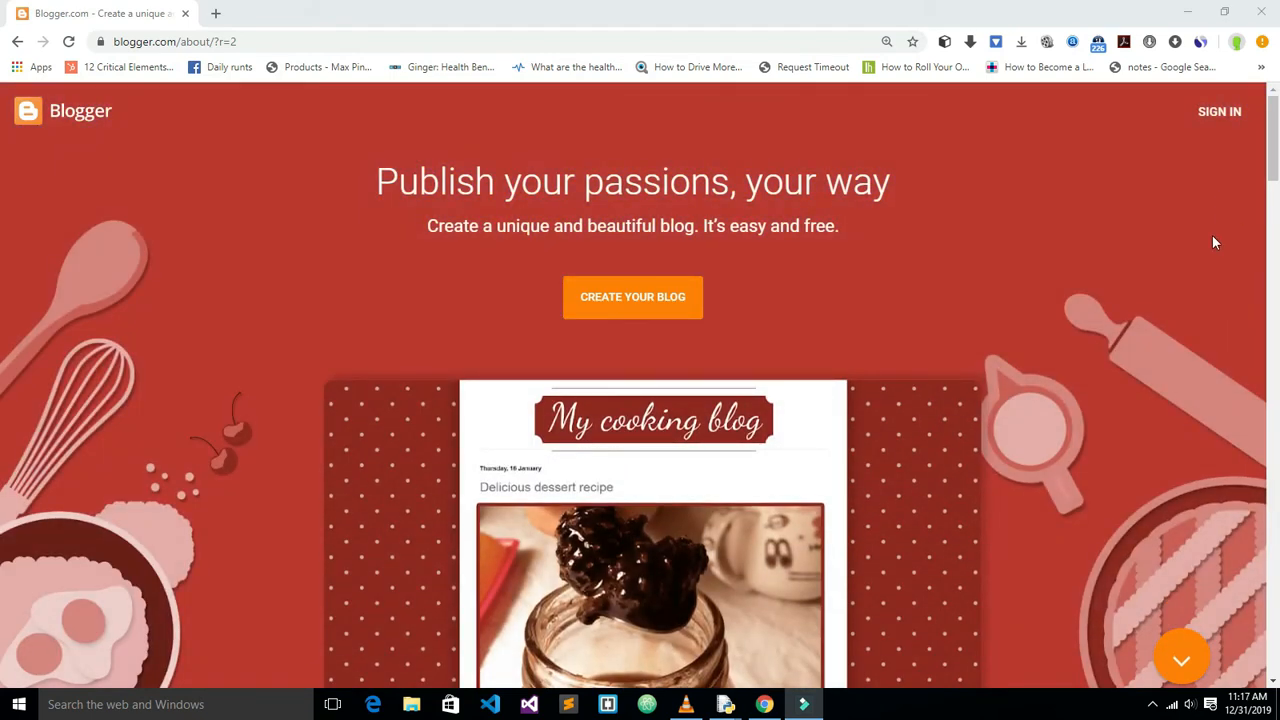
# - Sign in to Blogger with the existing Google account and open the Web Episode blog's layout page
pyautogui.click(1212, 116)
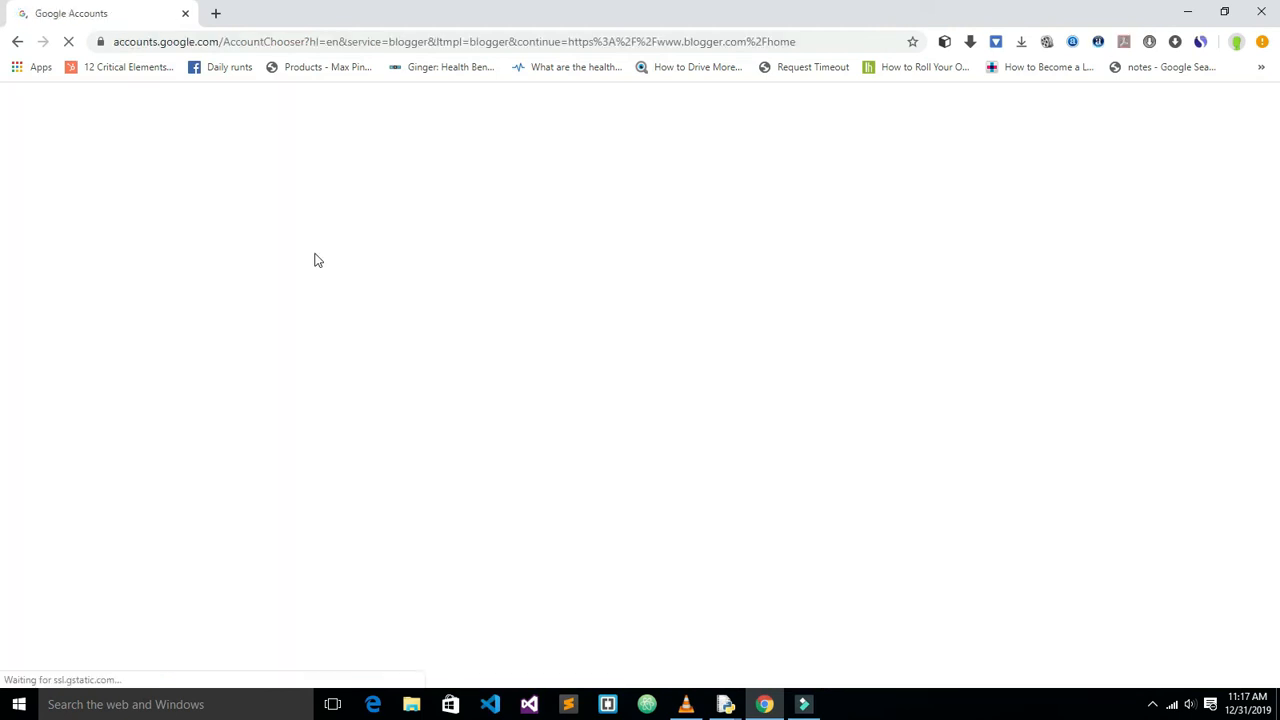
pyautogui.click(664, 243)
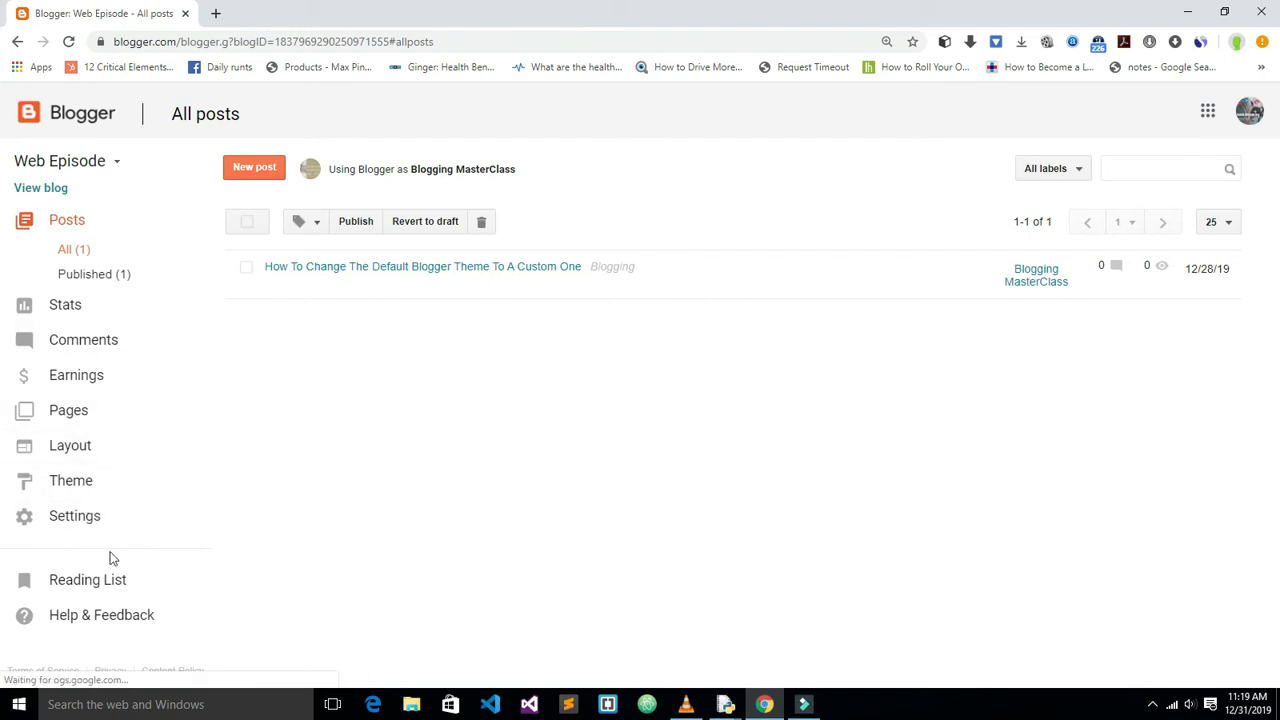
pyautogui.click(74, 450)
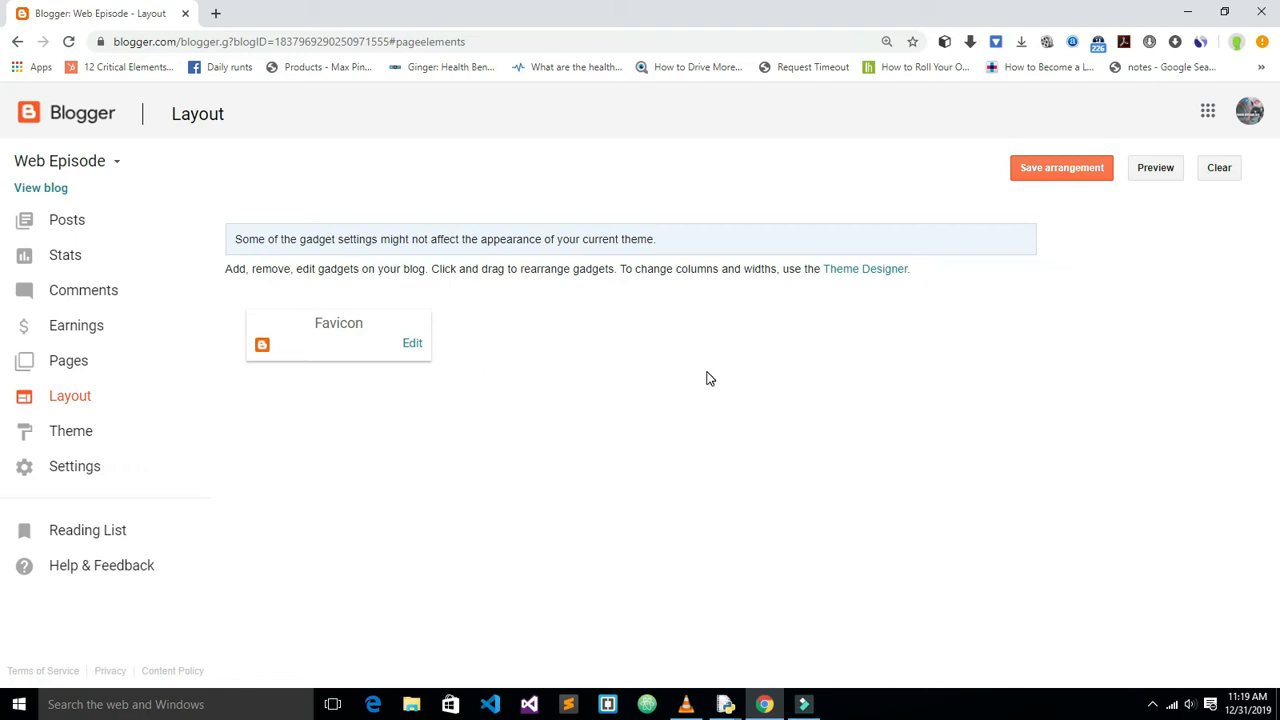
# - Choose HEALTHPLUSS.png from the Downloads folder as the blog's custom favicon and save it
pyautogui.click(416, 347)
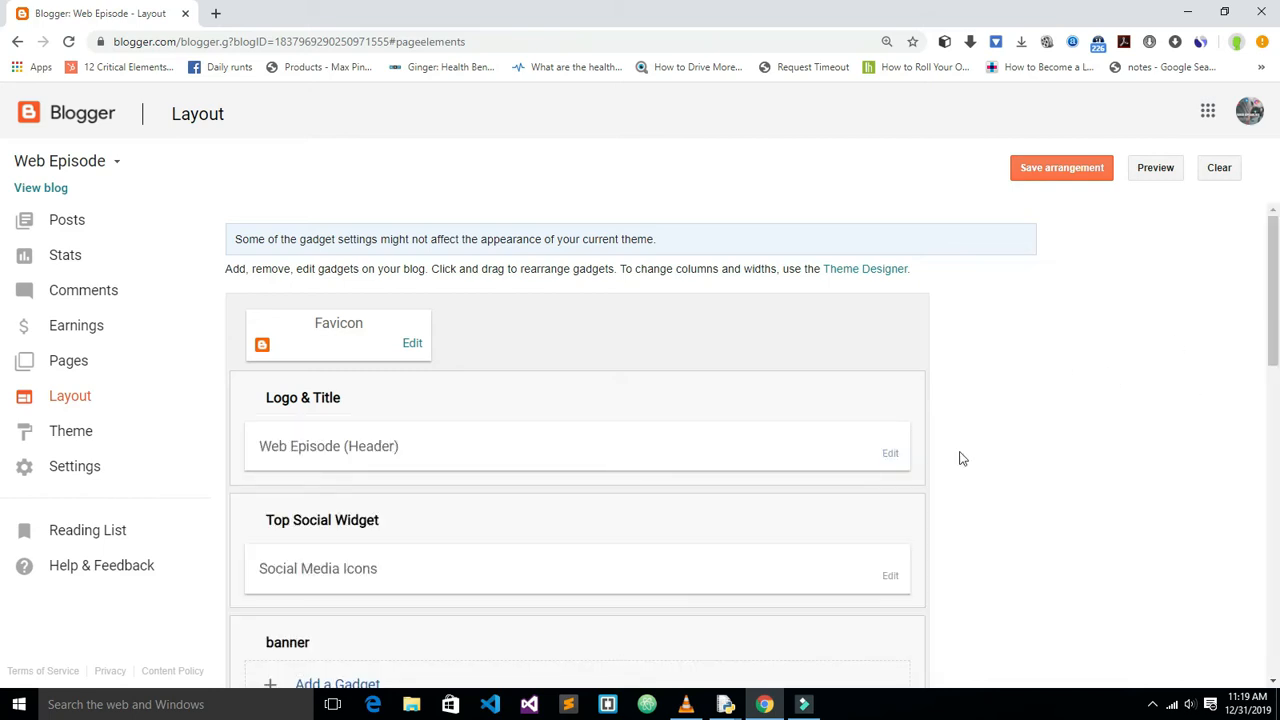
pyautogui.moveTo(1277, 310)
pyautogui.mouseDown()
pyautogui.moveTo(1278, 455)
pyautogui.moveTo(1277, 313)
pyautogui.moveTo(1278, 340)
pyautogui.moveTo(1278, 327)
pyautogui.mouseUp()
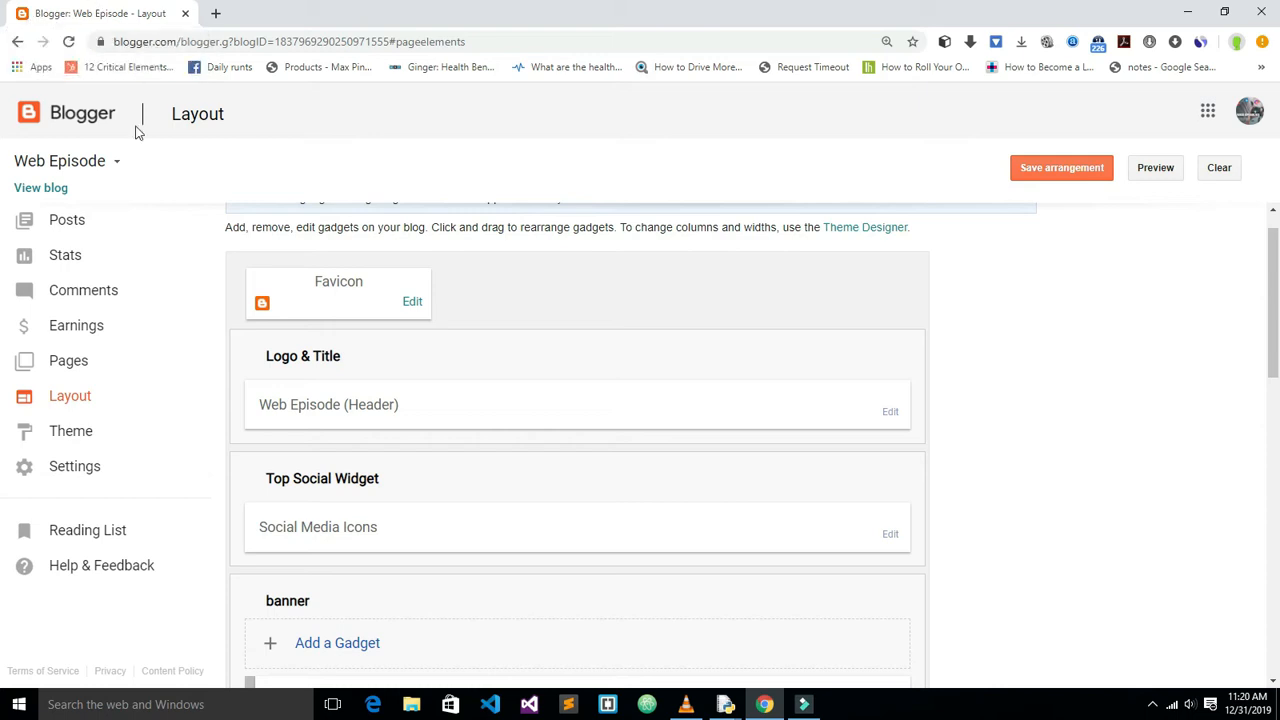
pyautogui.click(412, 303)
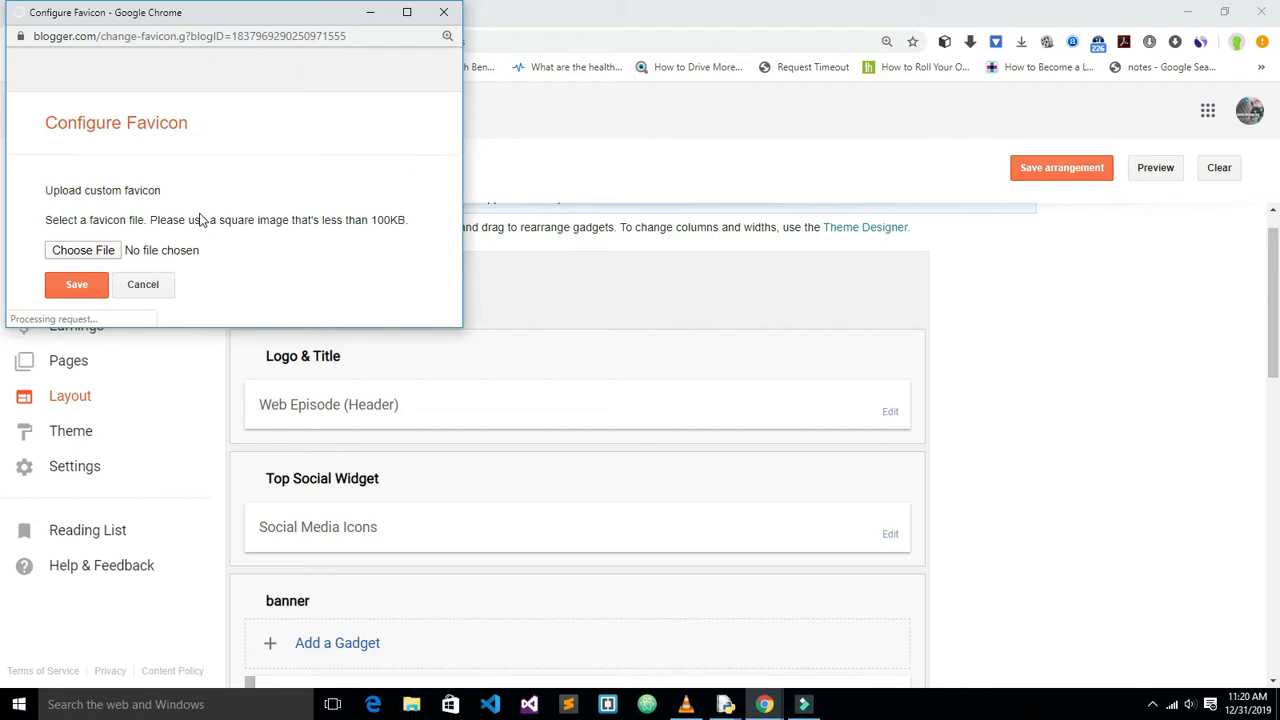
pyautogui.click(105, 249)
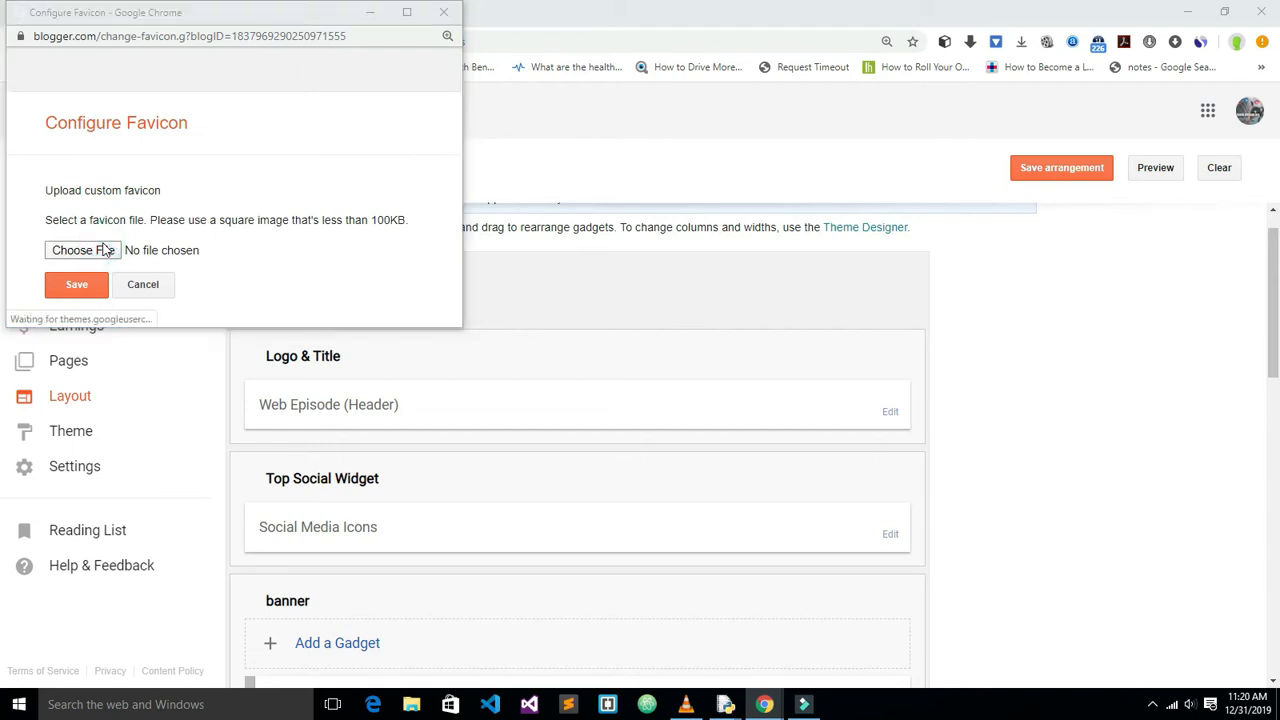
pyautogui.scroll(-5, 100, 246)
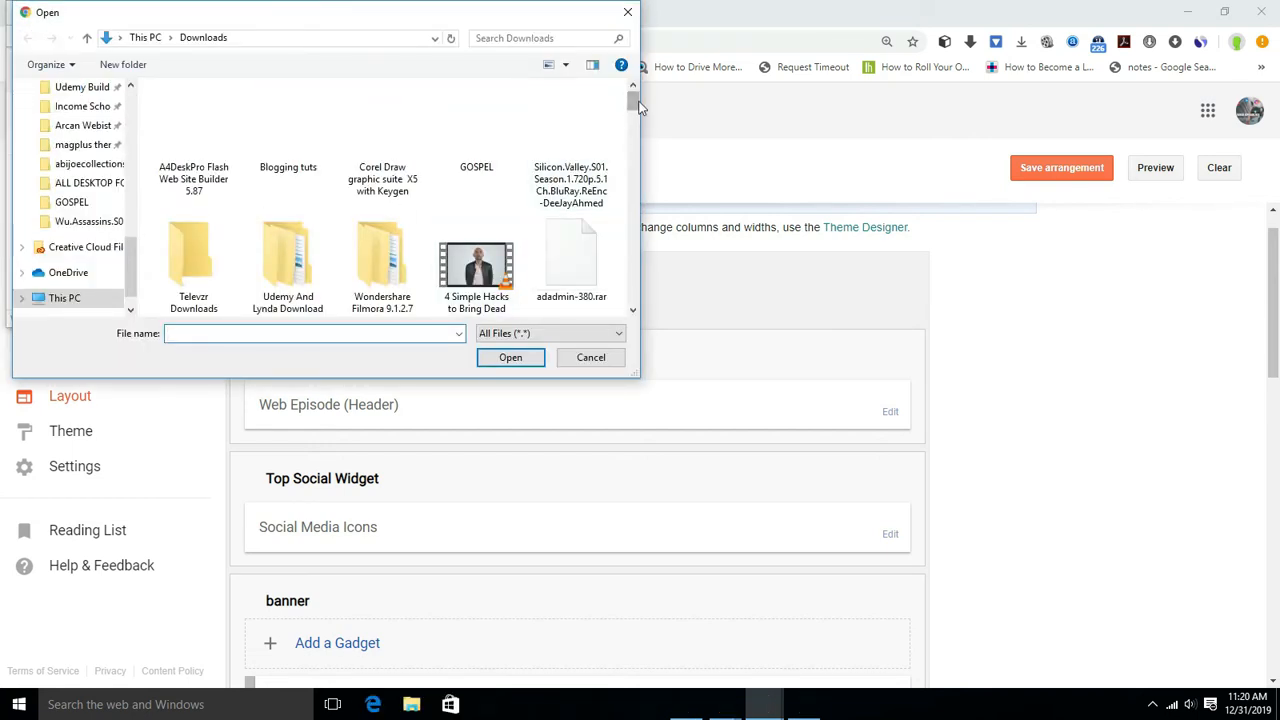
pyautogui.moveTo(637, 103)
pyautogui.mouseDown()
pyautogui.moveTo(640, 190)
pyautogui.moveTo(634, 171)
pyautogui.mouseUp()
pyautogui.click(477, 200)
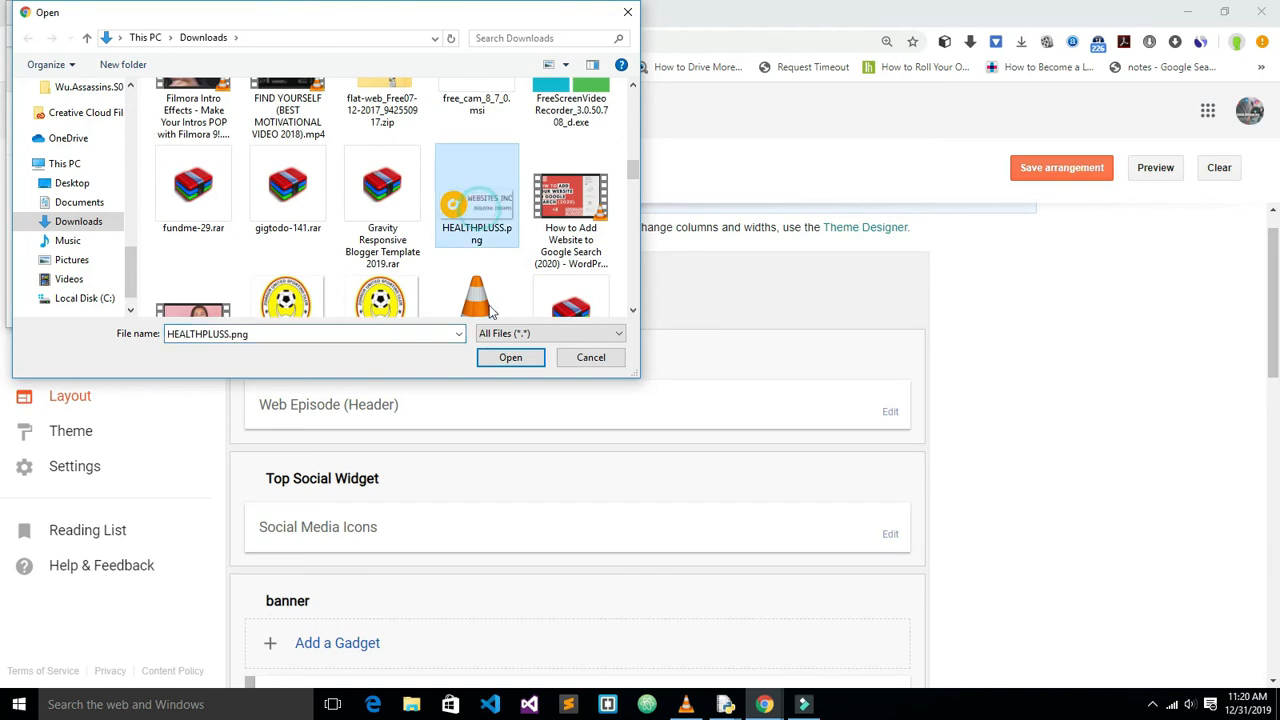
pyautogui.click(508, 357)
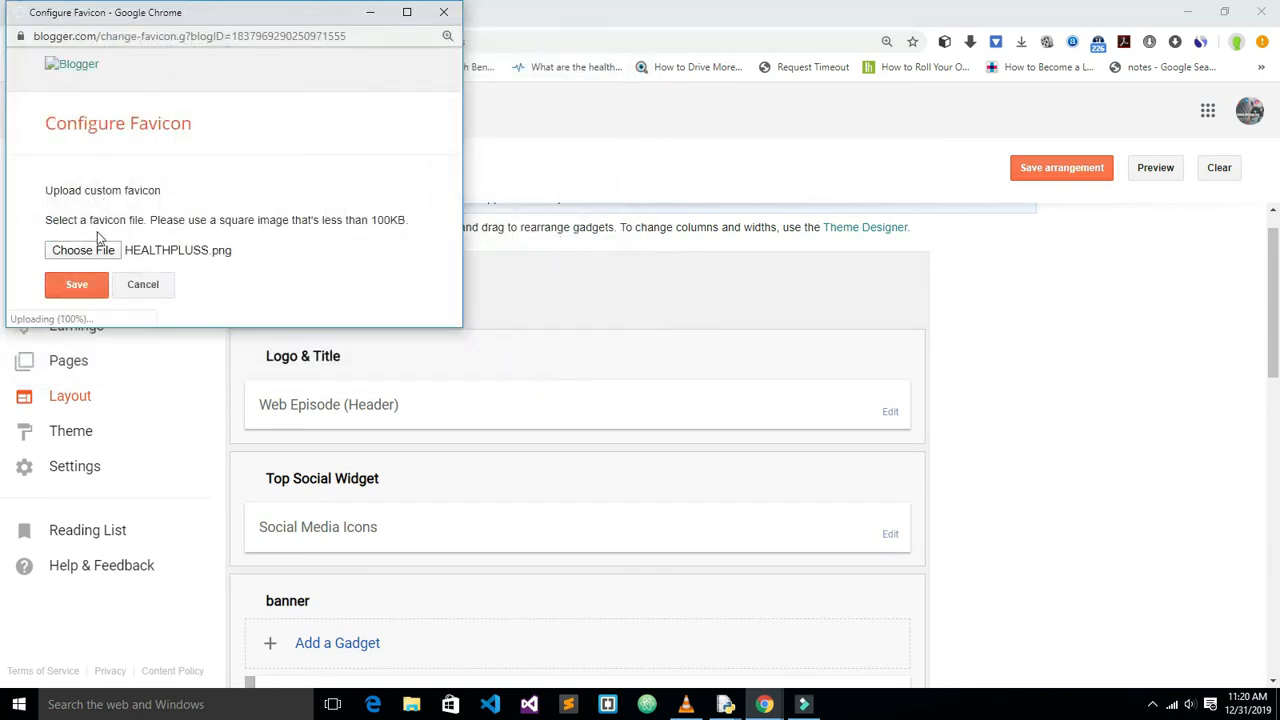
pyautogui.click(77, 285)
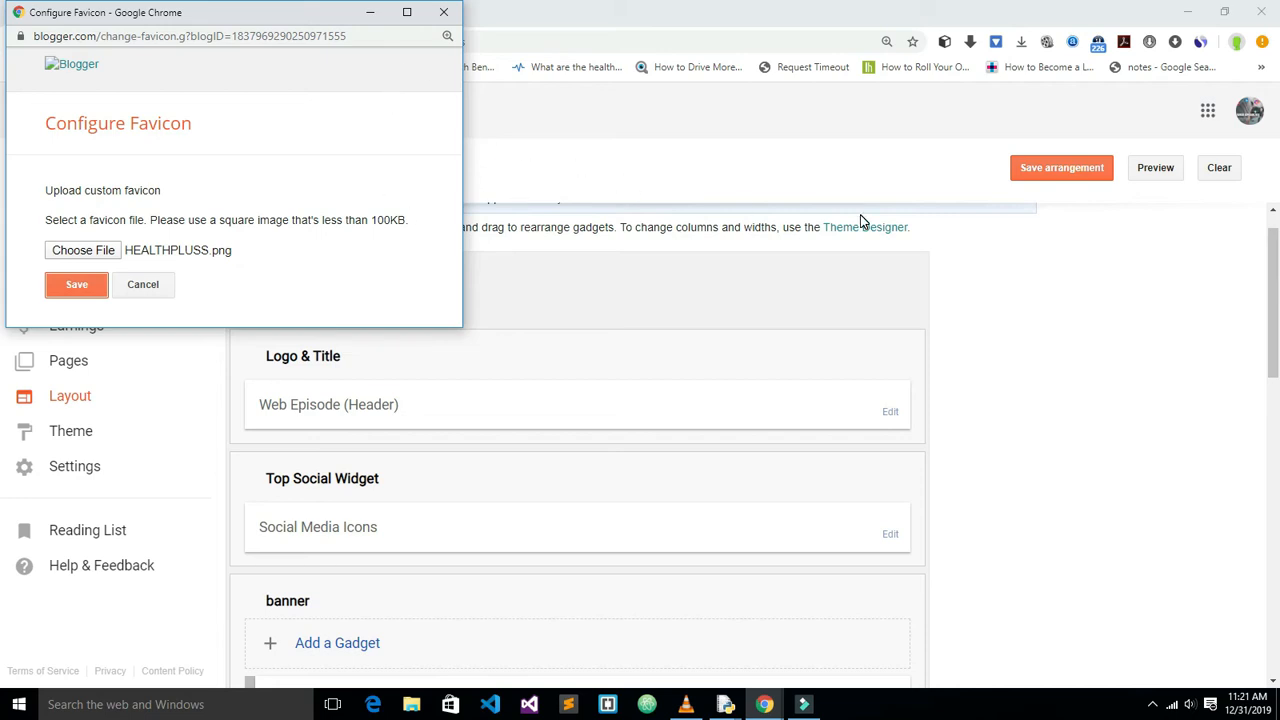
# - Examine the Web Episode header's title, description, image source and placement options, and close the configuration without saving
pyautogui.moveTo(1278, 287)
pyautogui.mouseDown()
pyautogui.moveTo(1278, 330)
pyautogui.moveTo(1277, 268)
pyautogui.moveTo(1276, 290)
pyautogui.mouseUp()
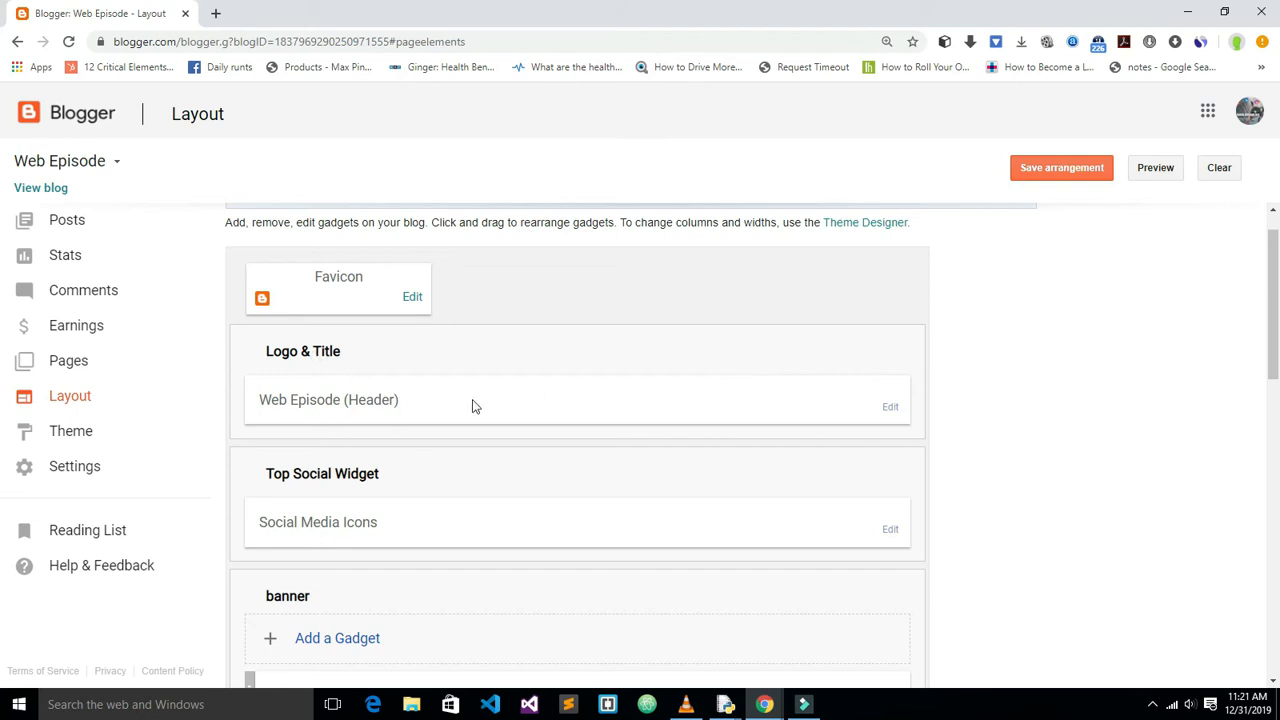
pyautogui.click(895, 410)
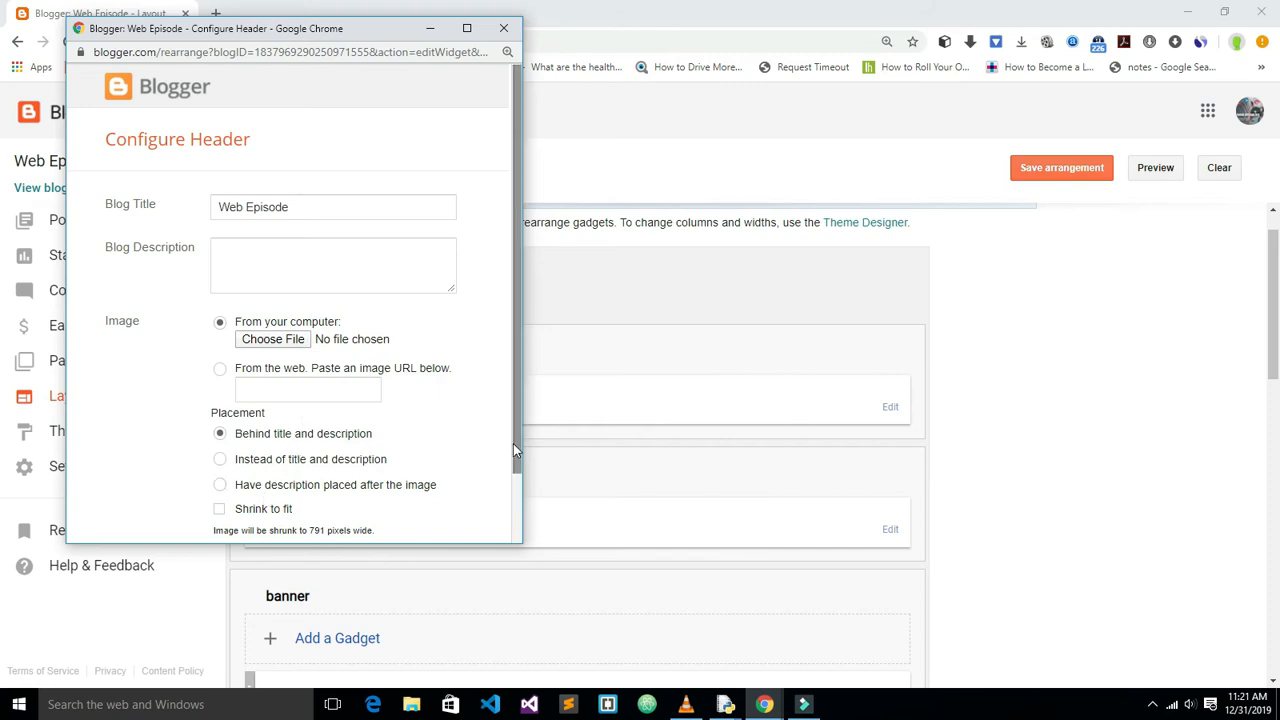
pyautogui.moveTo(513, 444); pyautogui.dragTo(521, 484)
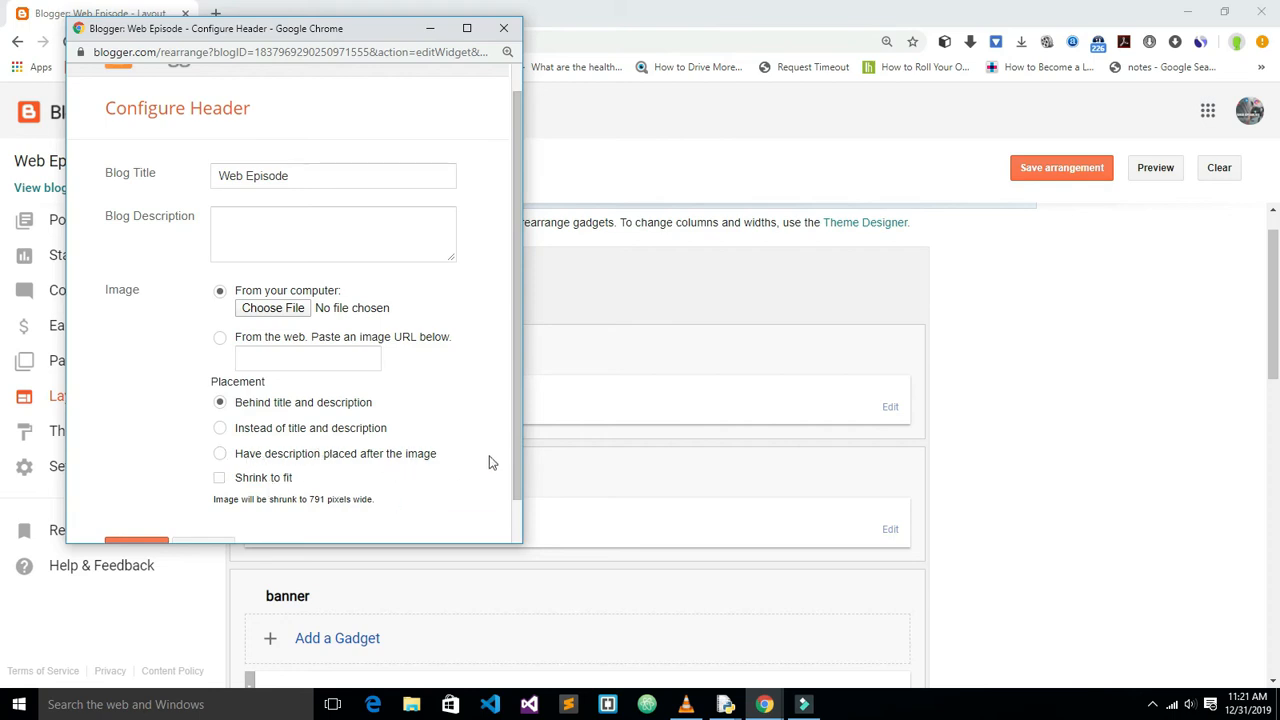
pyautogui.moveTo(518, 474); pyautogui.dragTo(524, 535)
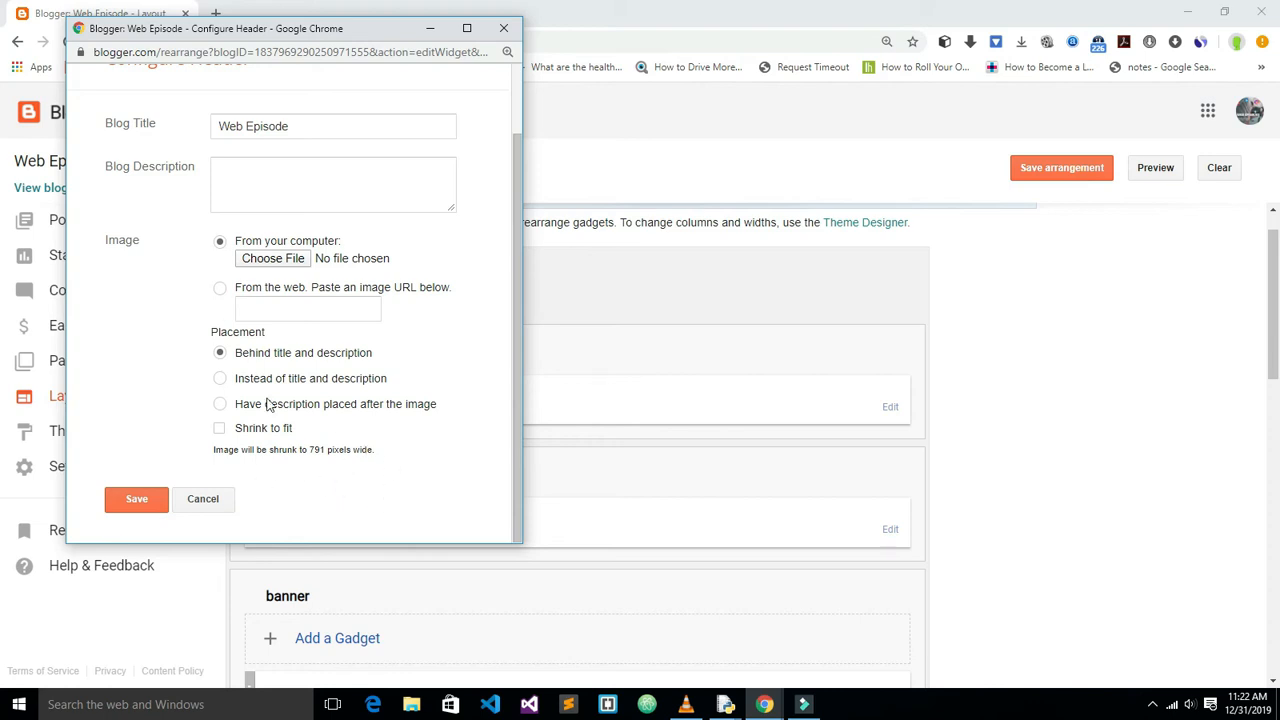
pyautogui.click(289, 176)
pyautogui.click(289, 176)
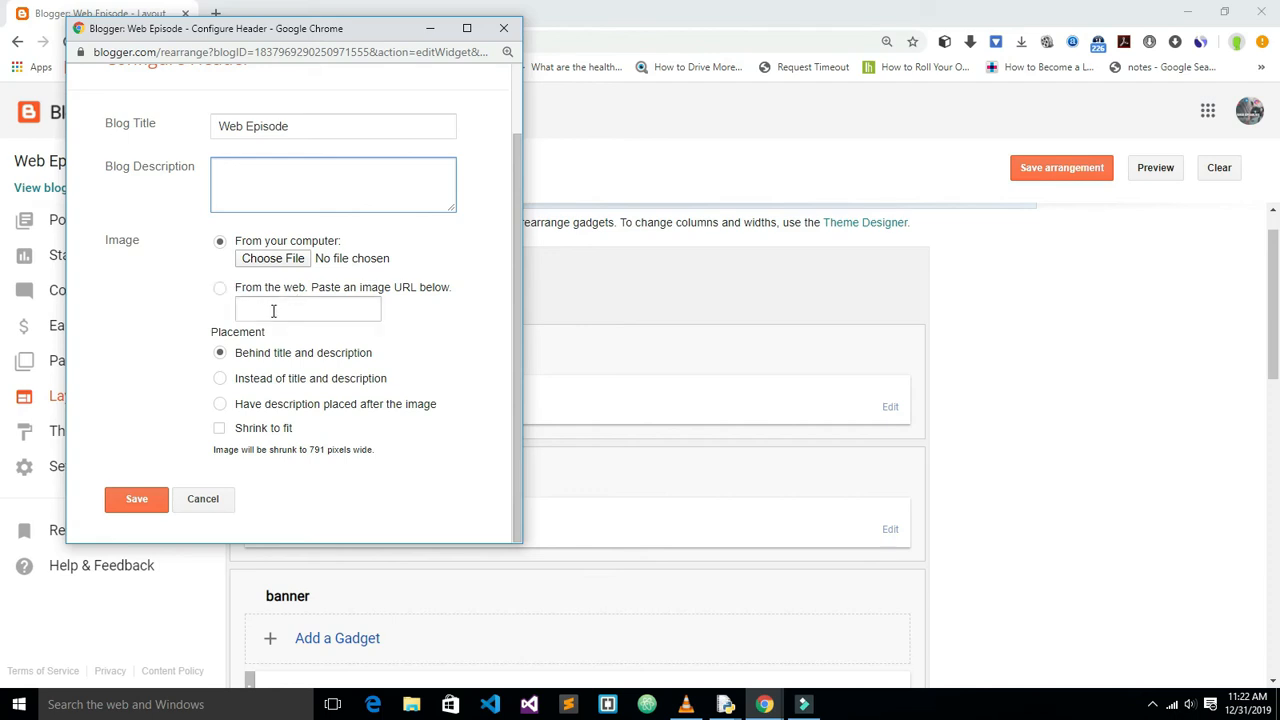
pyautogui.click(219, 288)
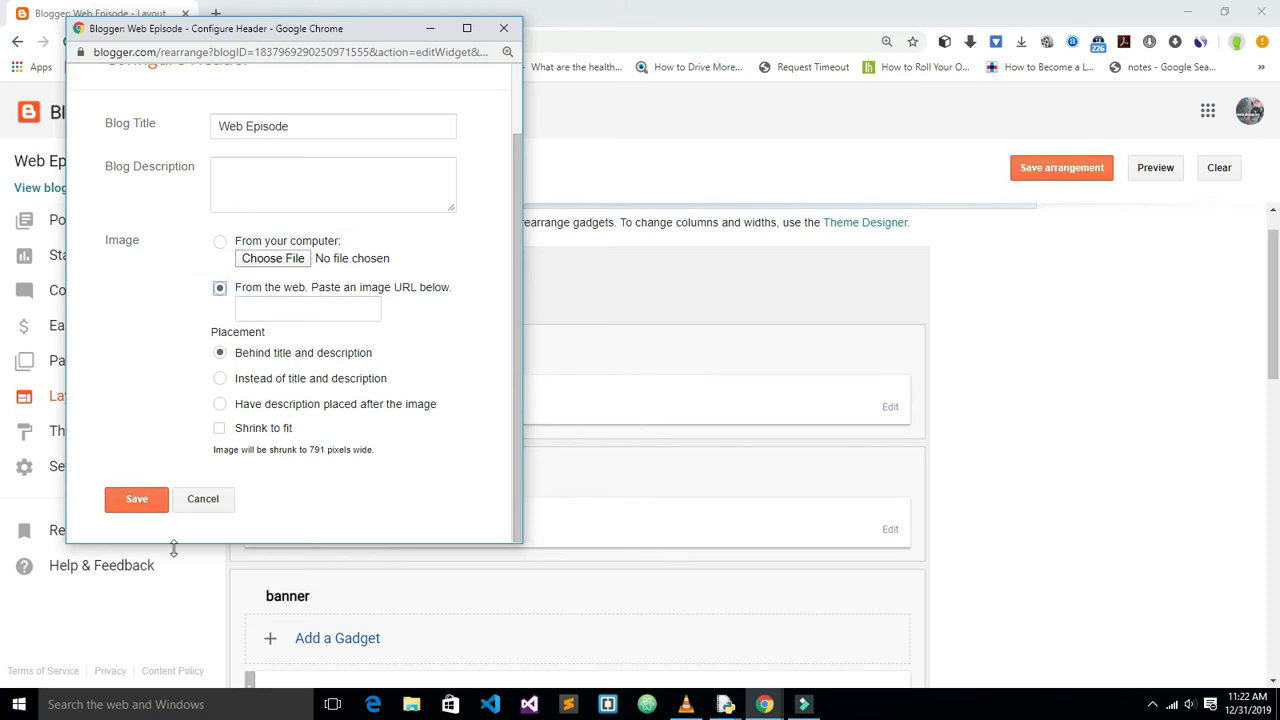
pyautogui.click(505, 29)
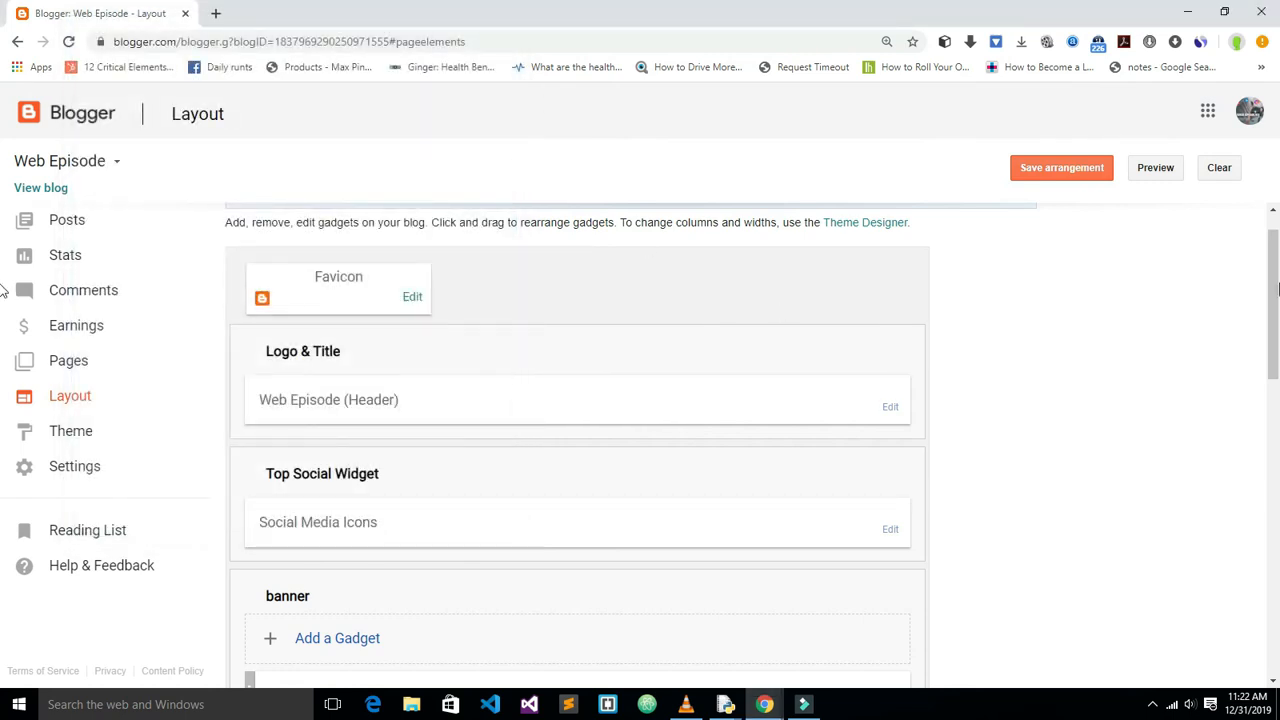
# - Open the live blog in a new tab to view it, and return to the layout page
pyautogui.scroll(-2, 1274, 270)
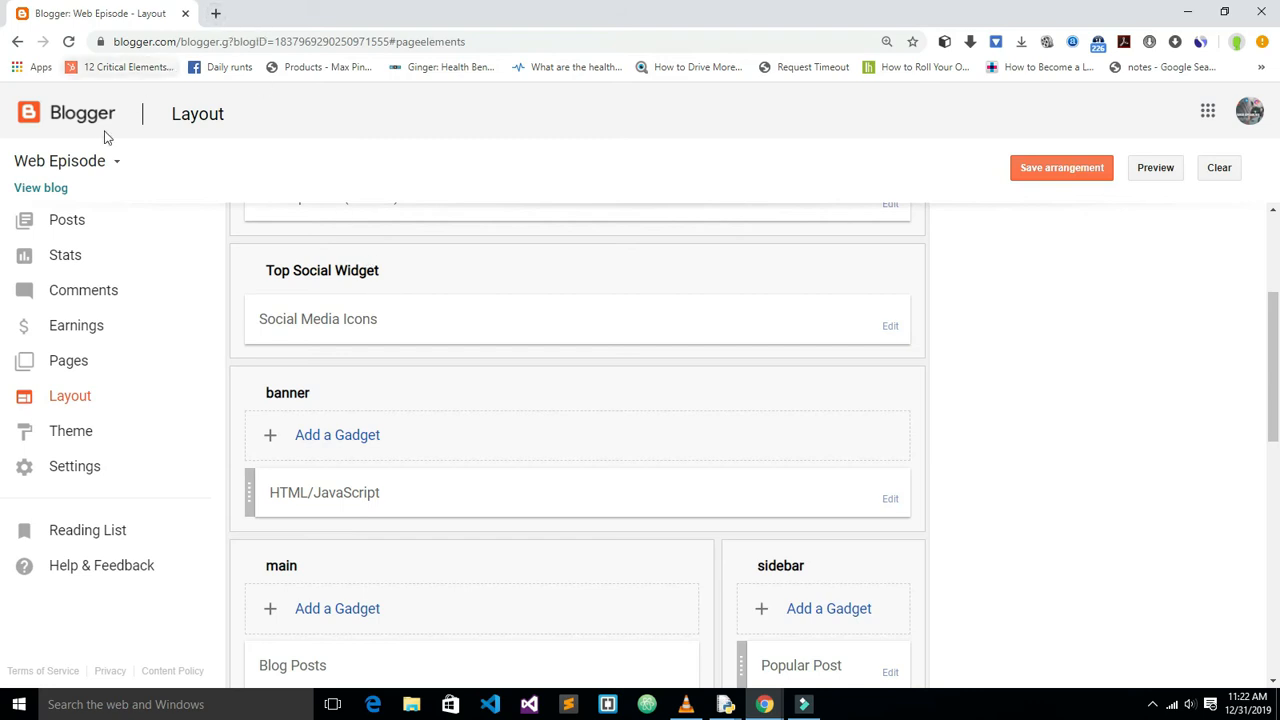
pyautogui.rightClick(31, 190)
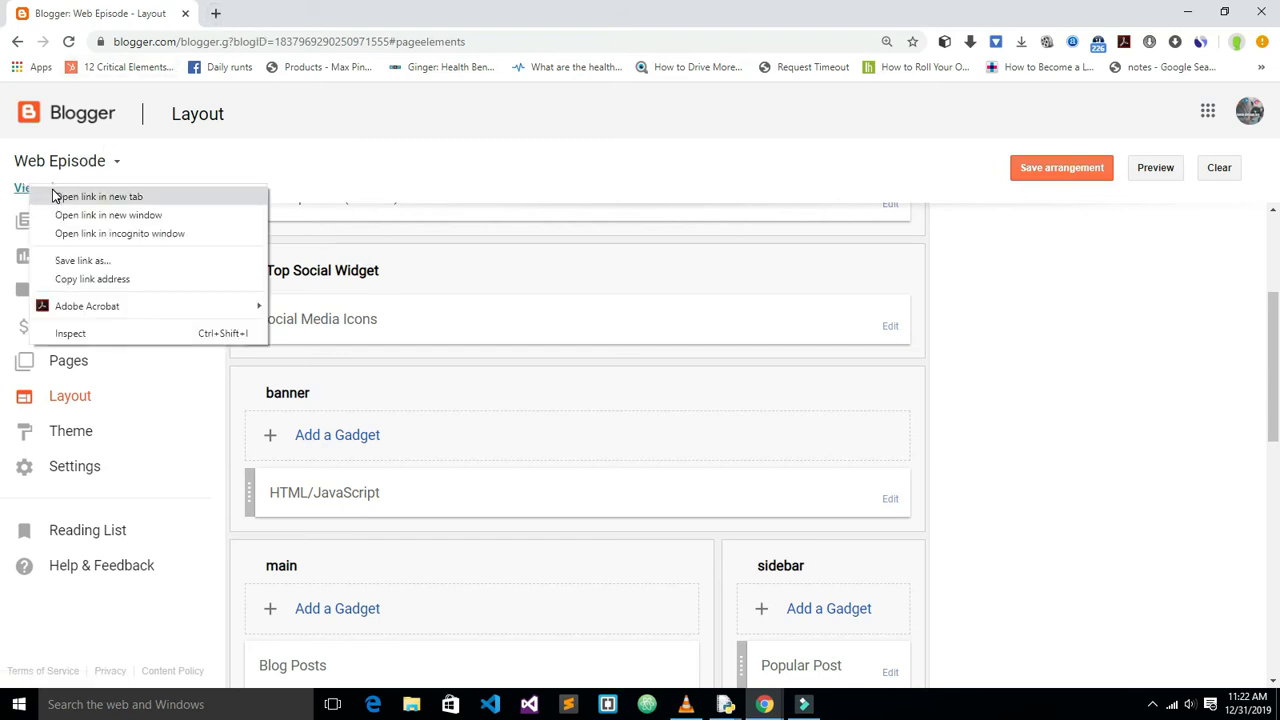
pyautogui.click(57, 195)
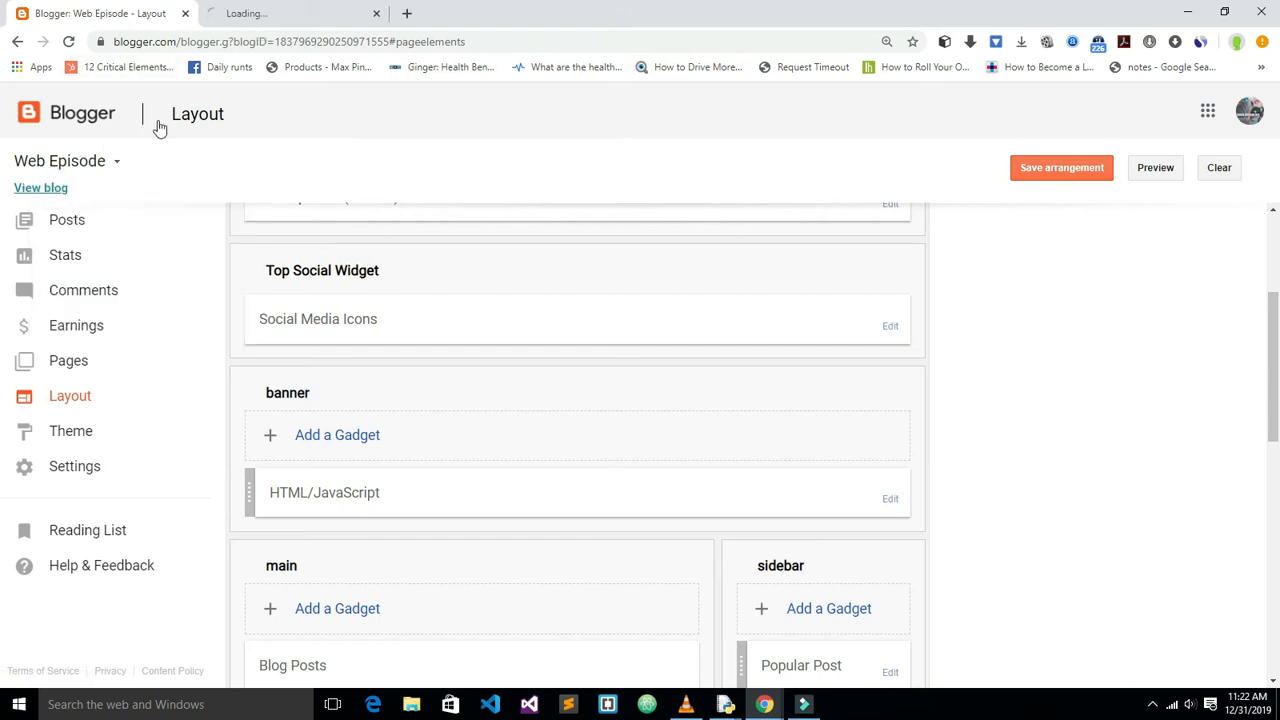
pyautogui.click(290, 7)
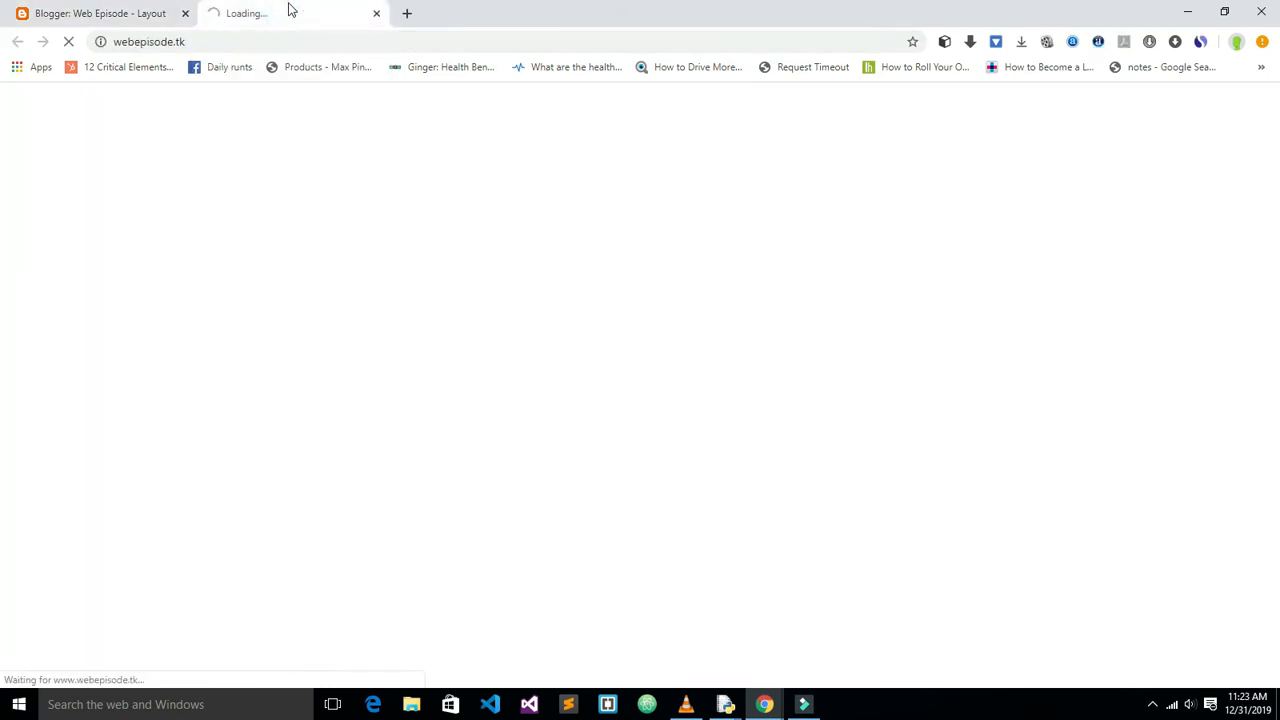
pyautogui.click(108, 10)
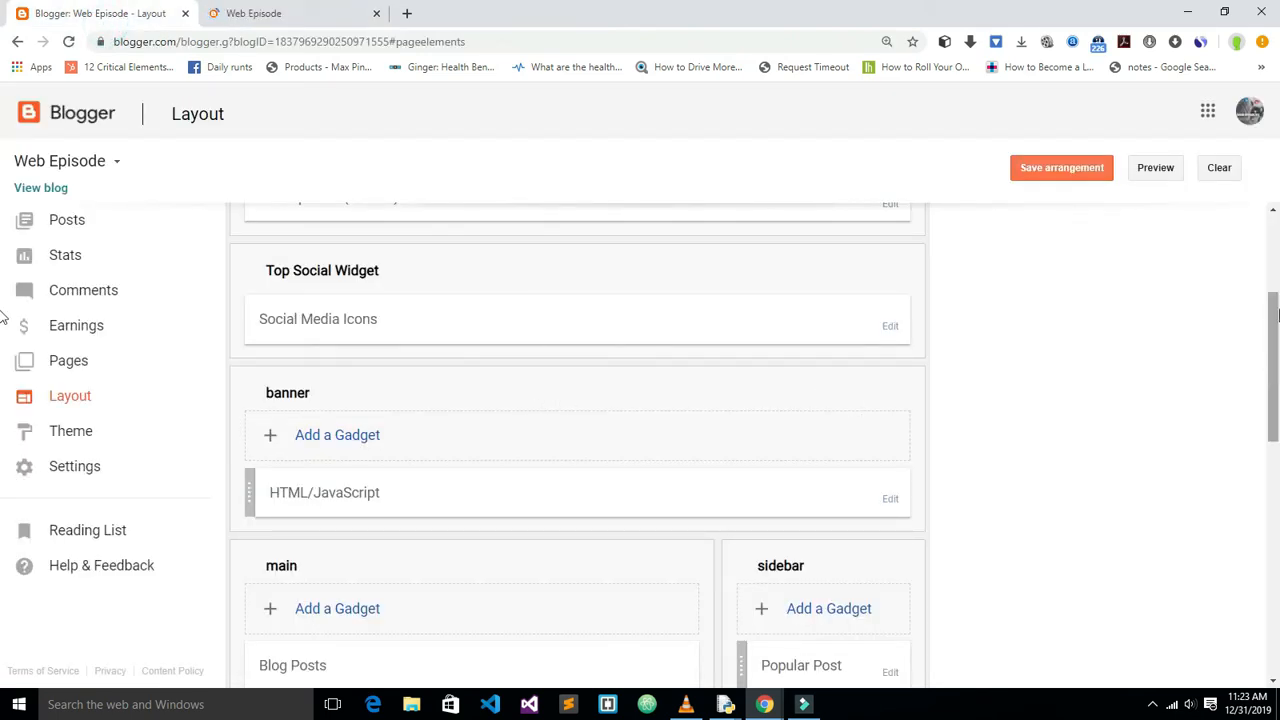
# - Open the Social Media Icons link list configuration and examine its item count, sorting and existing links
pyautogui.moveTo(1277, 339); pyautogui.dragTo(1278, 345)
pyautogui.scroll(2, 4, 363)
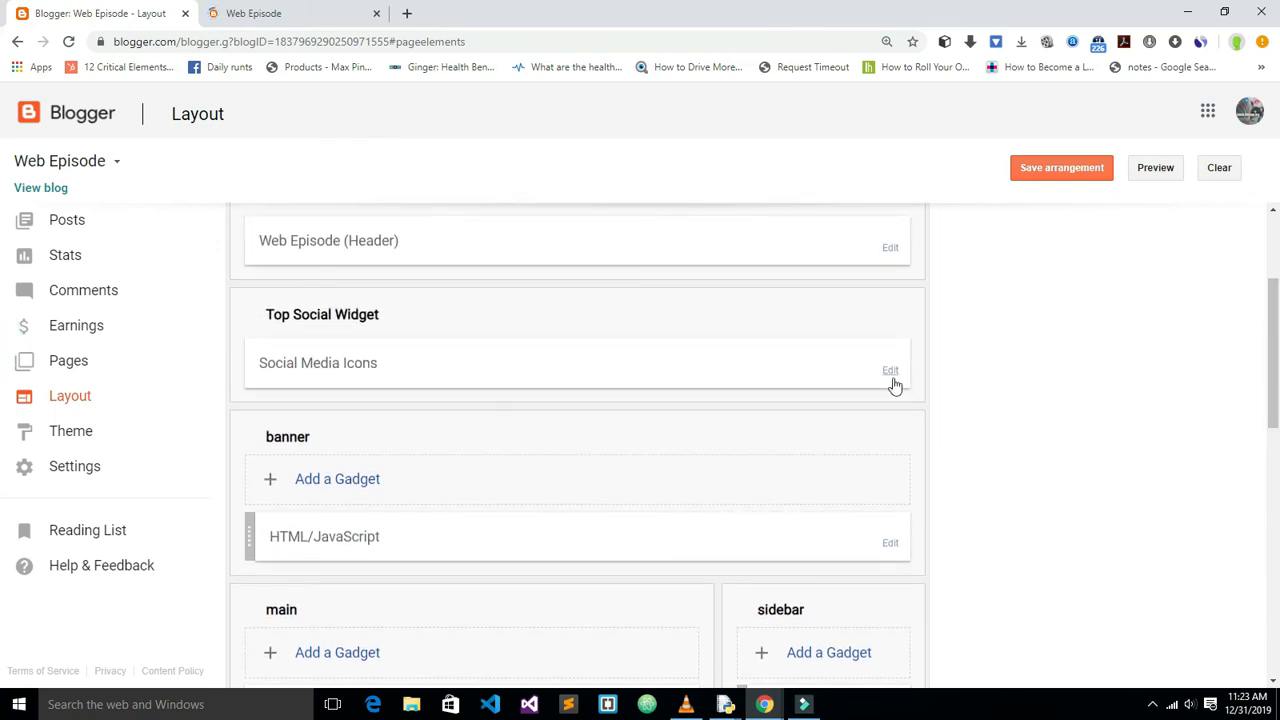
pyautogui.click(890, 371)
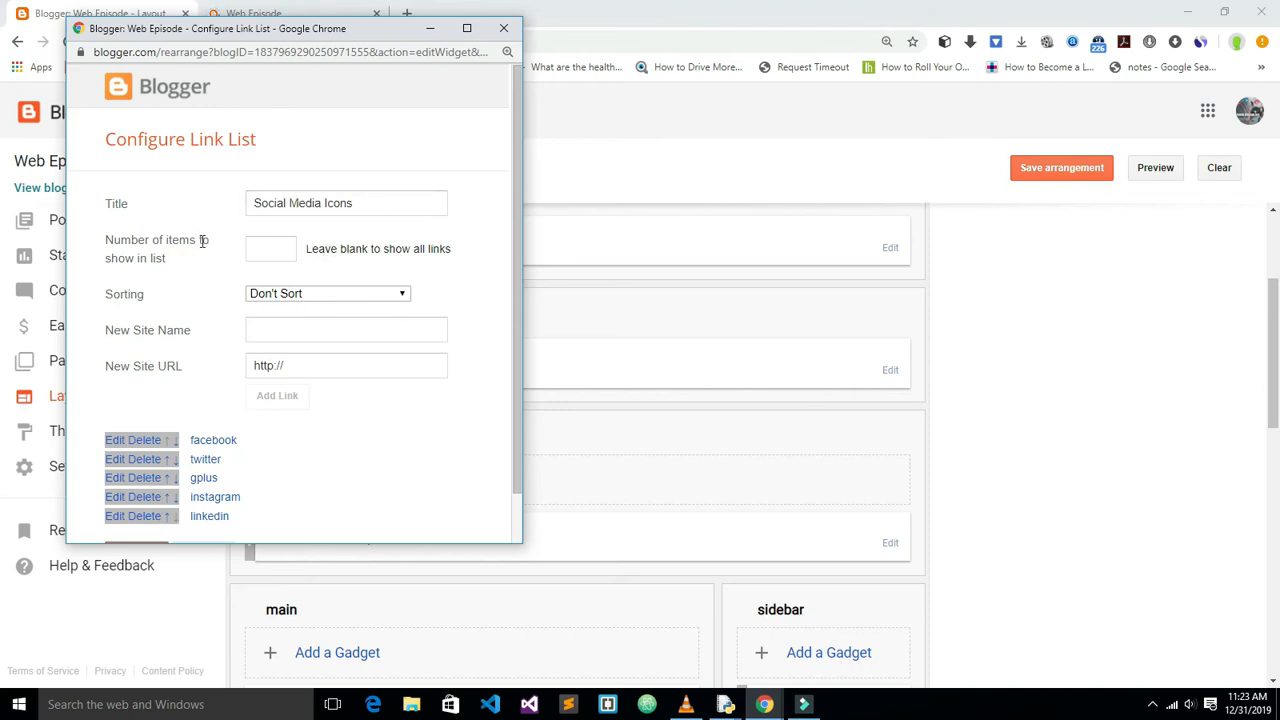
pyautogui.click(257, 251)
pyautogui.moveTo(517, 404); pyautogui.dragTo(522, 465)
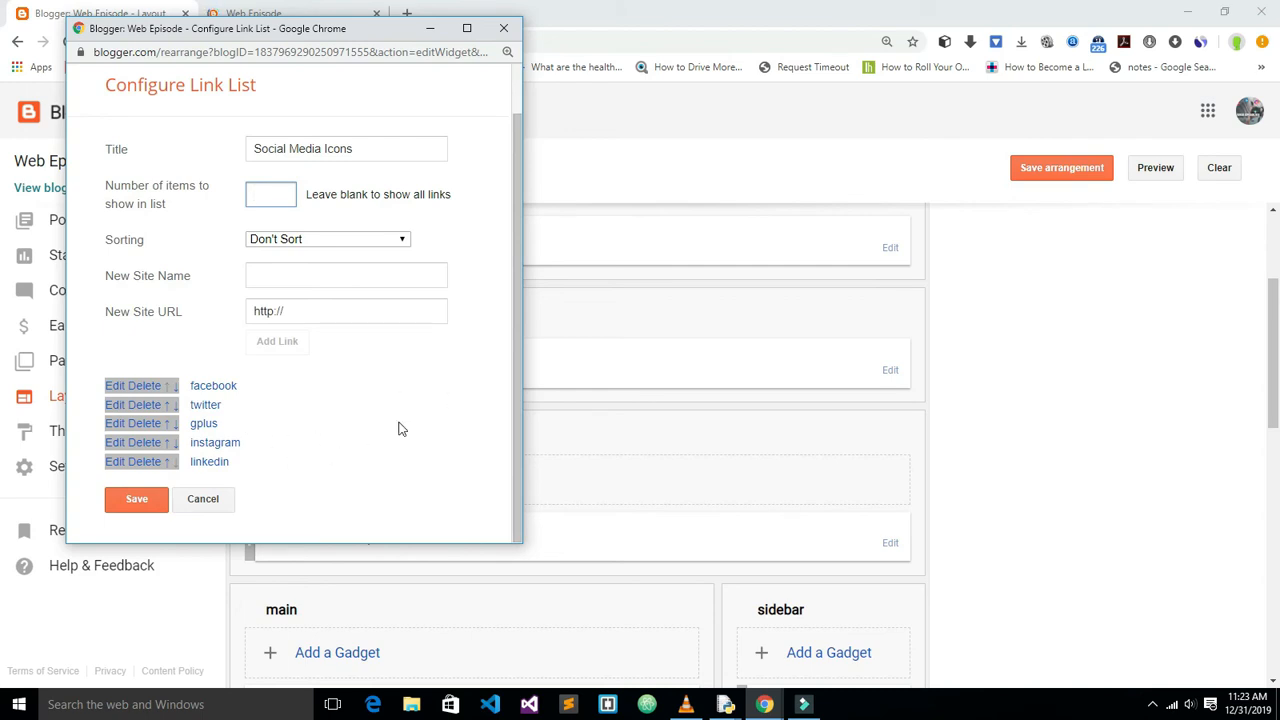
# - Open the linkedin link for editing to examine its name and URL fields, and close the link list without saving
pyautogui.click(115, 464)
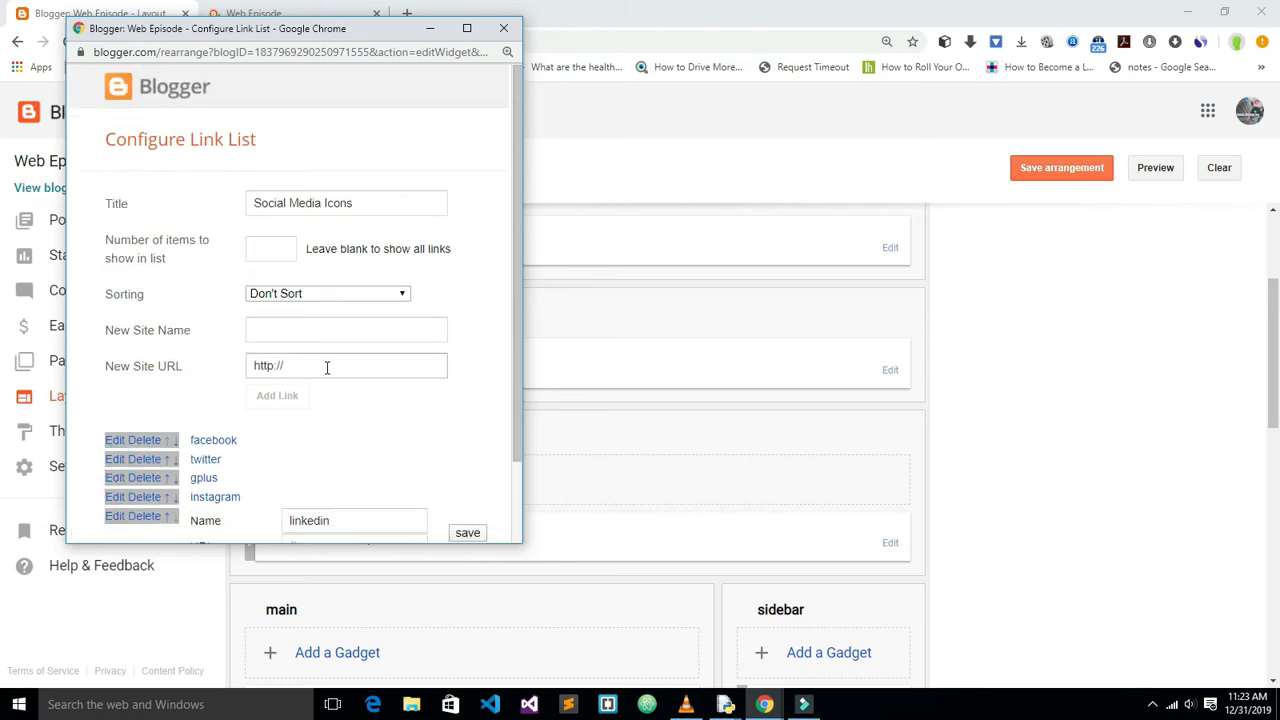
pyautogui.moveTo(517, 380); pyautogui.dragTo(524, 460)
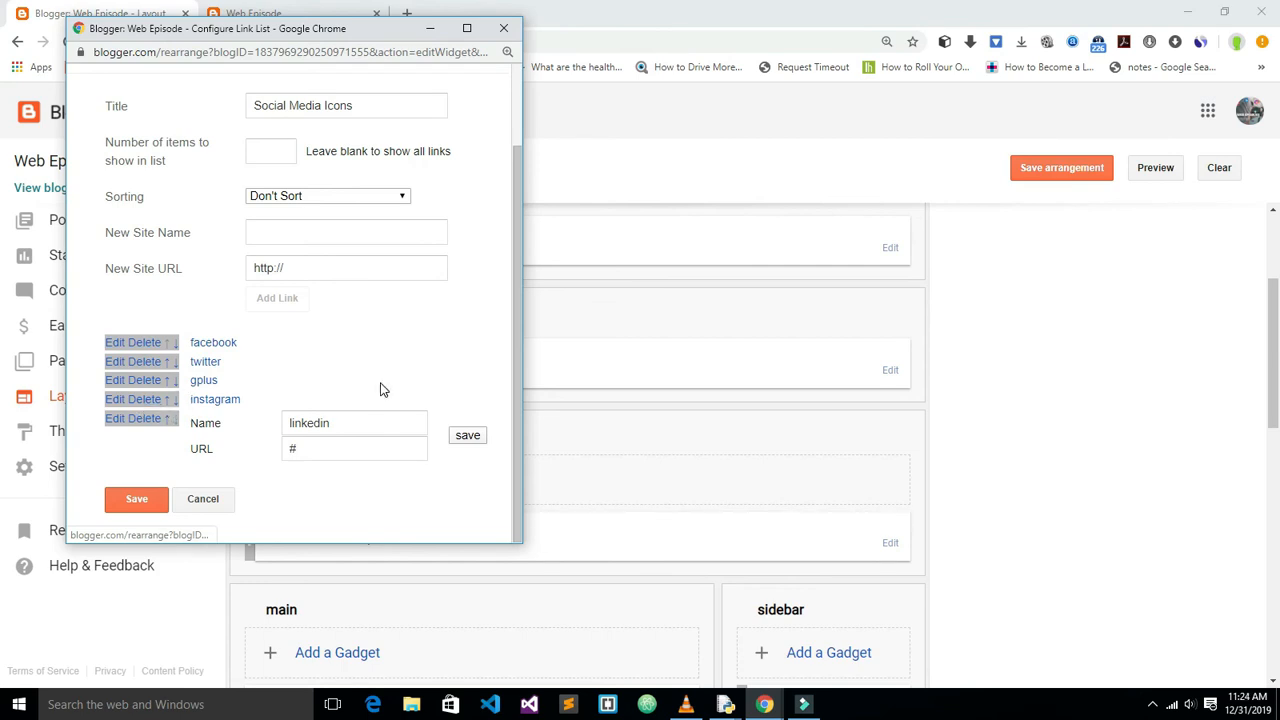
pyautogui.moveTo(520, 372); pyautogui.dragTo(521, 210)
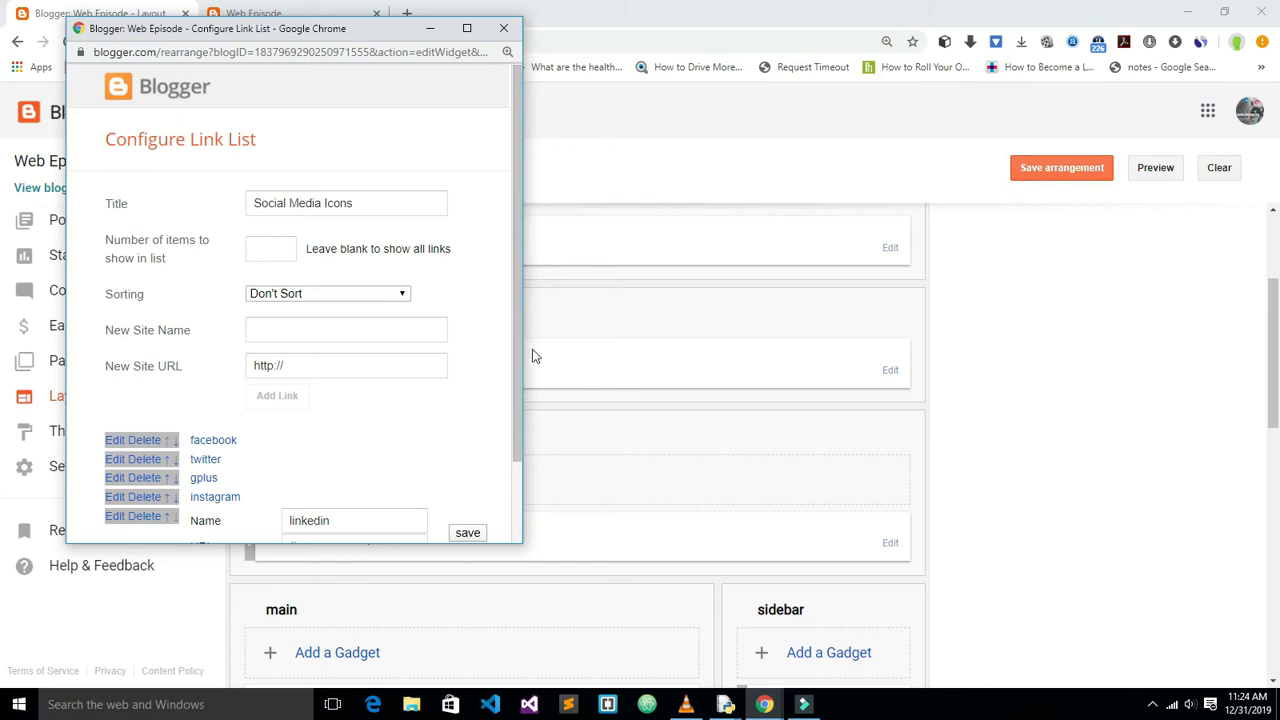
pyautogui.moveTo(514, 369); pyautogui.dragTo(540, 484)
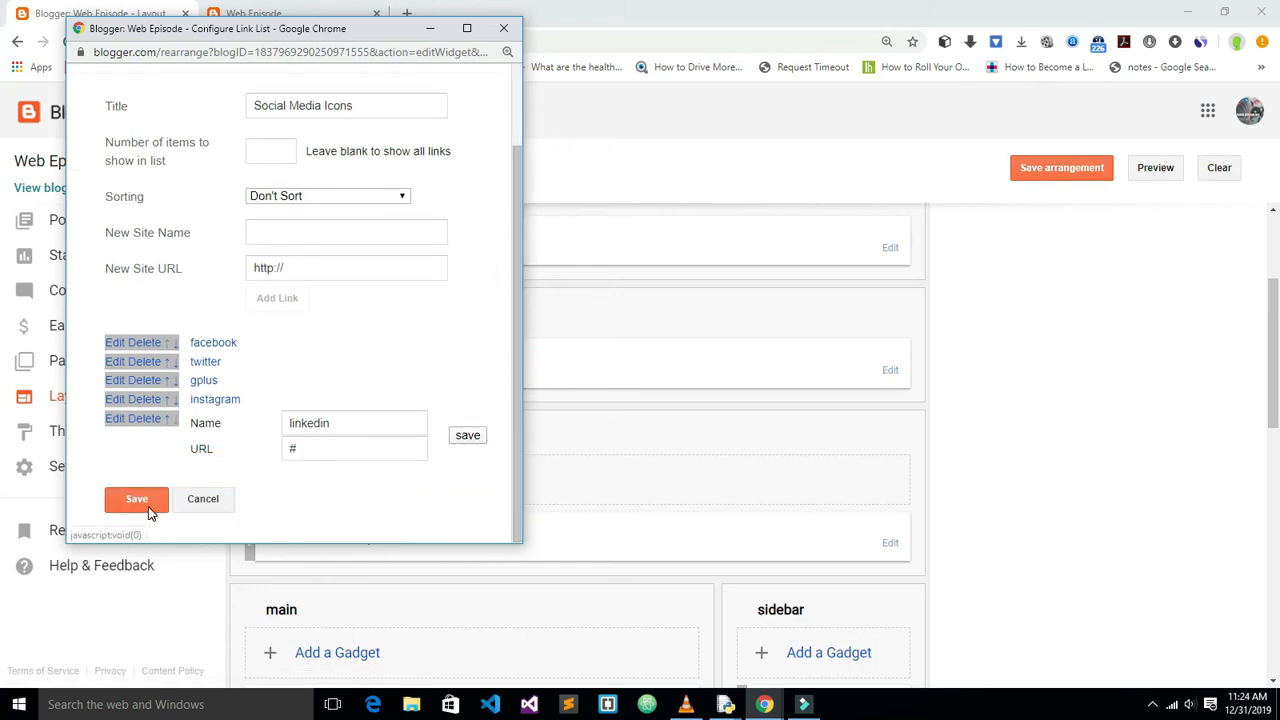
pyautogui.click(505, 31)
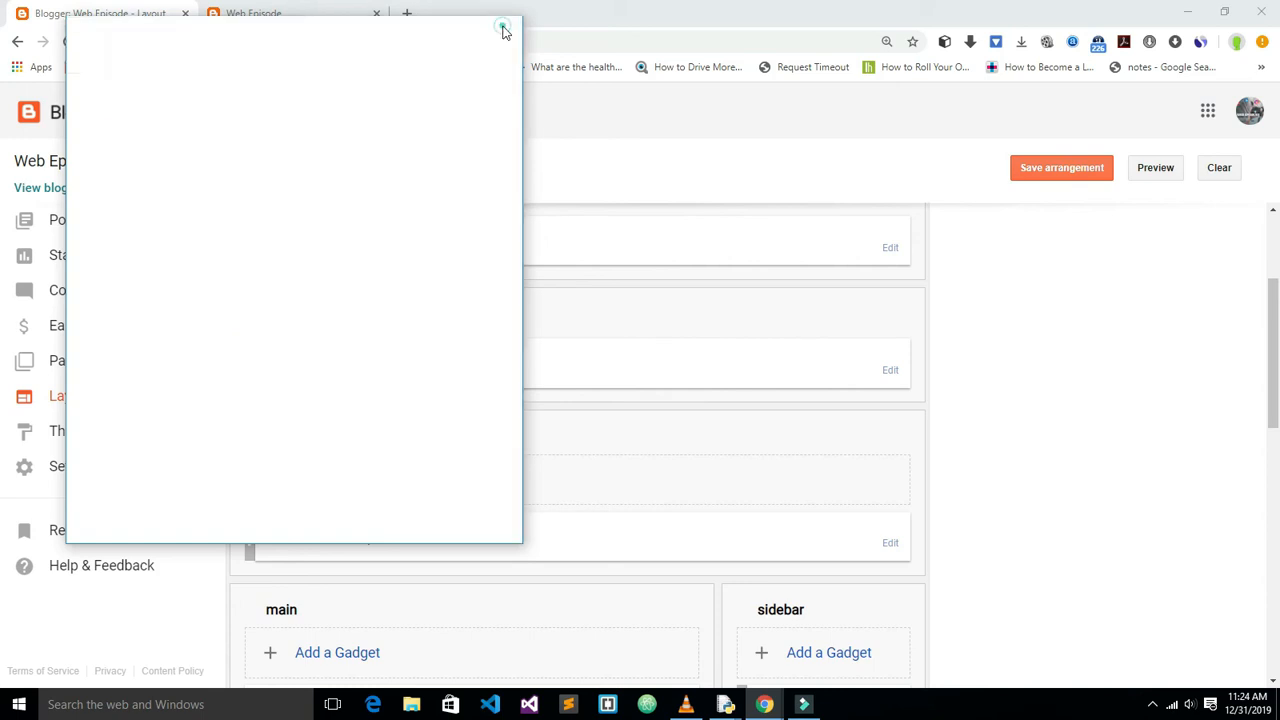
# - Open the gadget list for the banner section and look through the available gadgets
pyautogui.moveTo(1276, 296); pyautogui.dragTo(1276, 342)
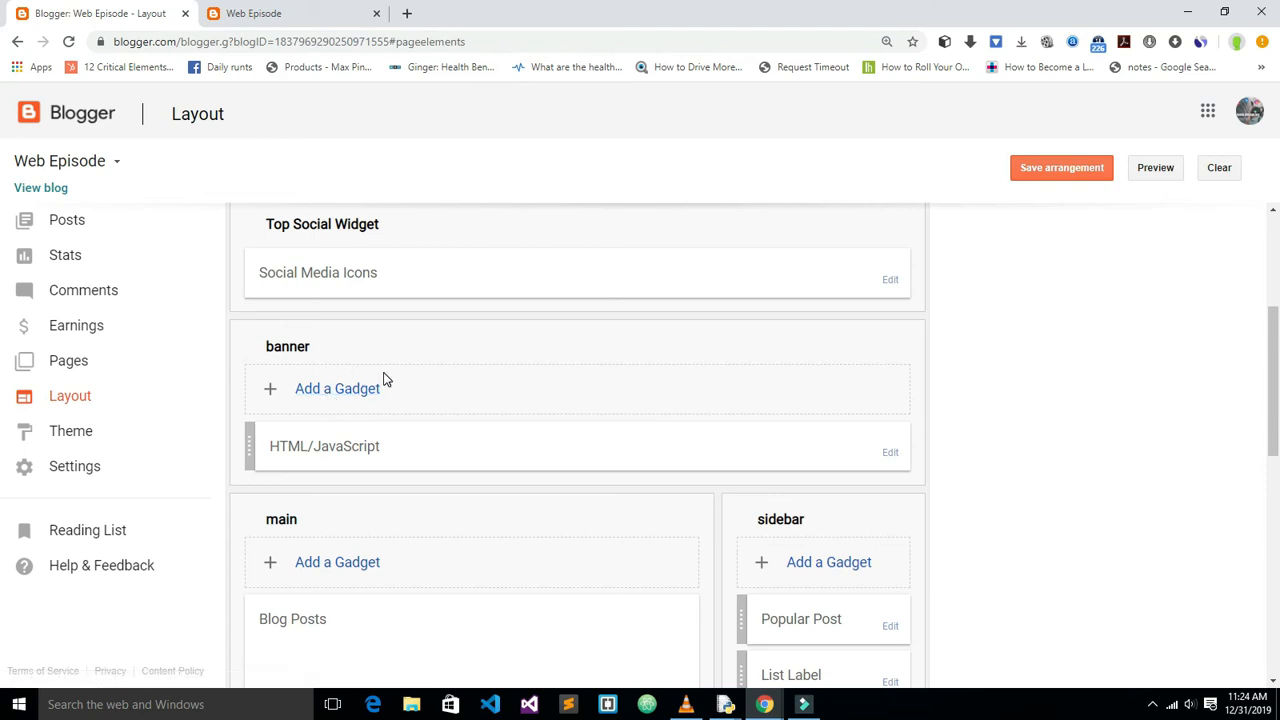
pyautogui.click(320, 391)
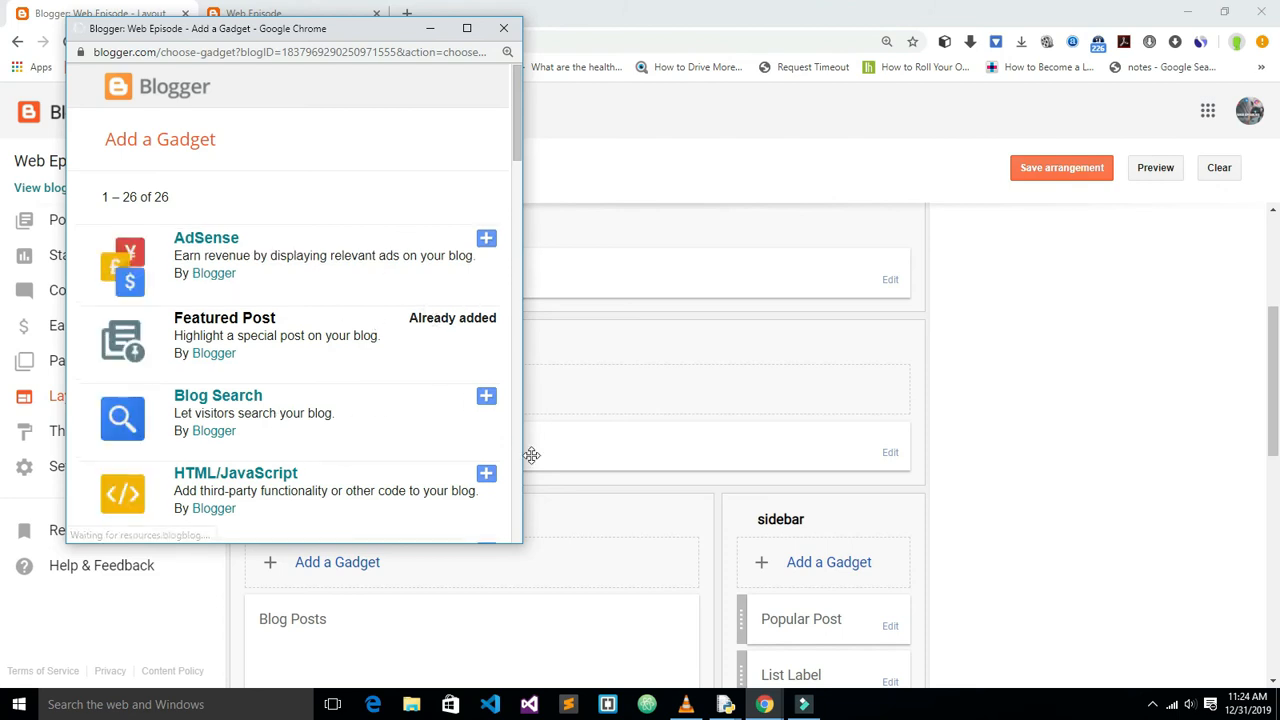
pyautogui.moveTo(515, 97); pyautogui.dragTo(550, 509)
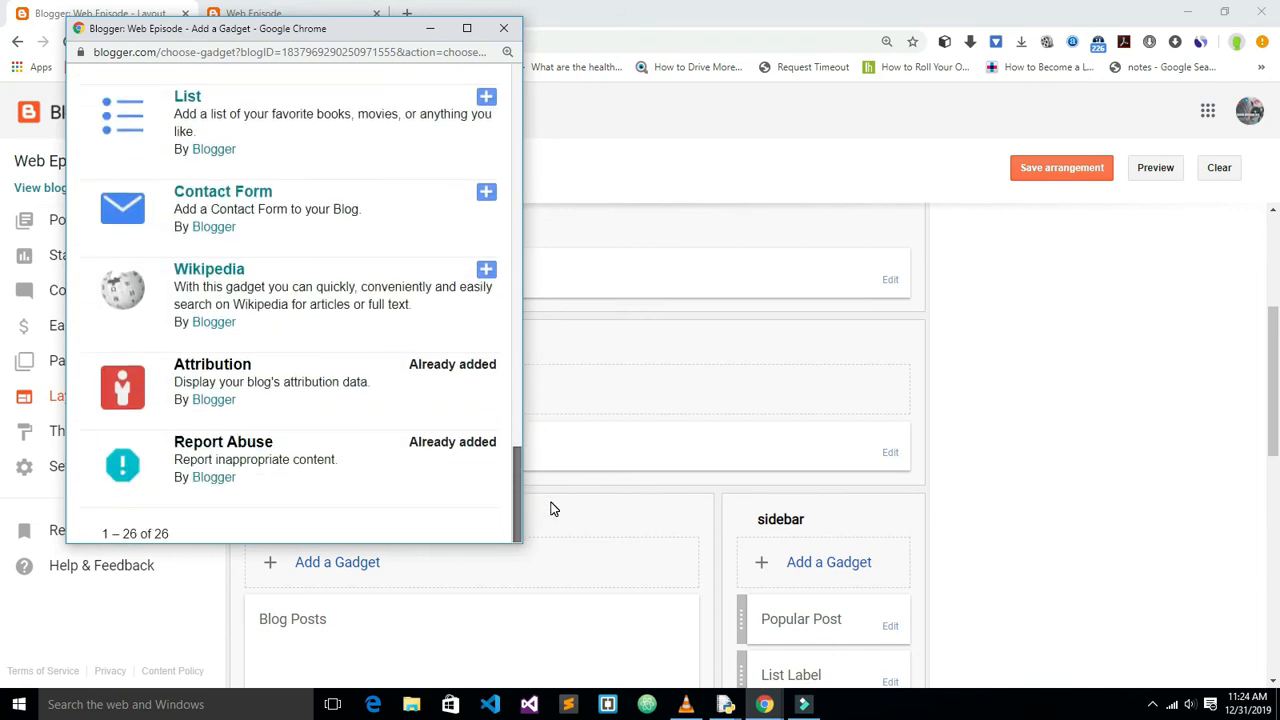
pyautogui.moveTo(555, 492); pyautogui.dragTo(522, 95)
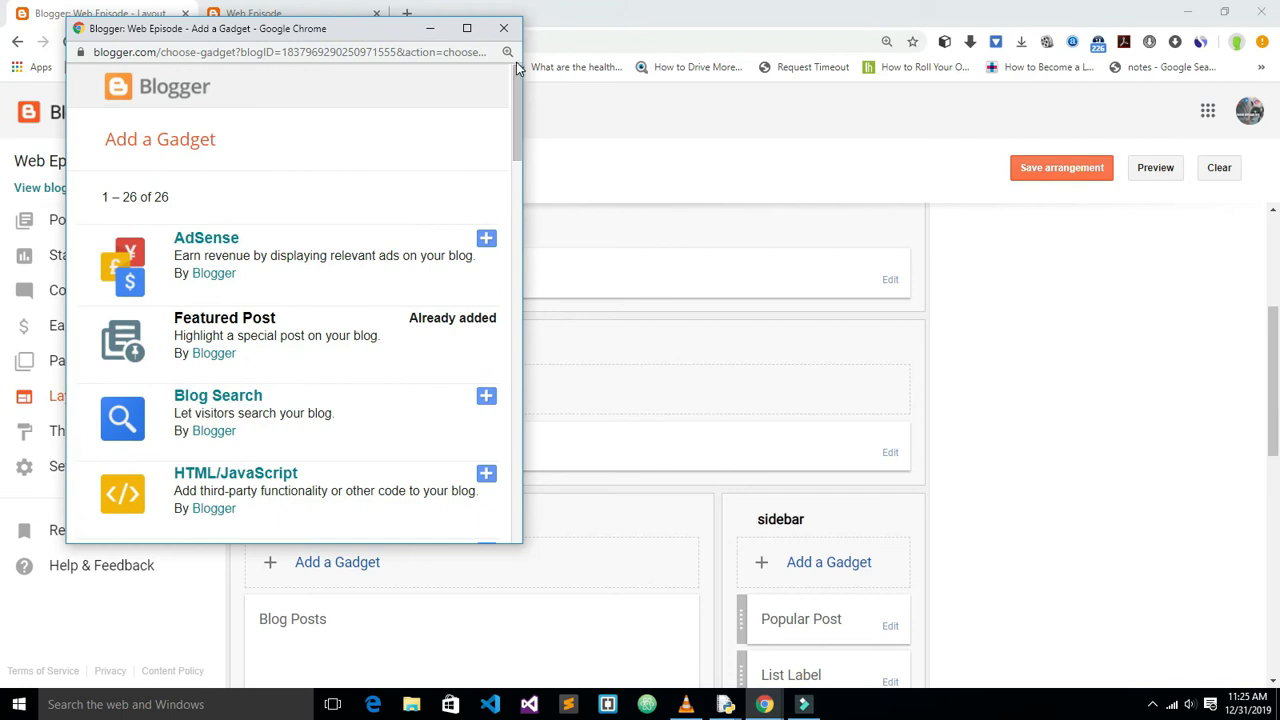
# - Close the gadget list without adding anything, and open the sidebar's Report Abuse gadget configuration to examine it, cancelling without changes
pyautogui.click(504, 29)
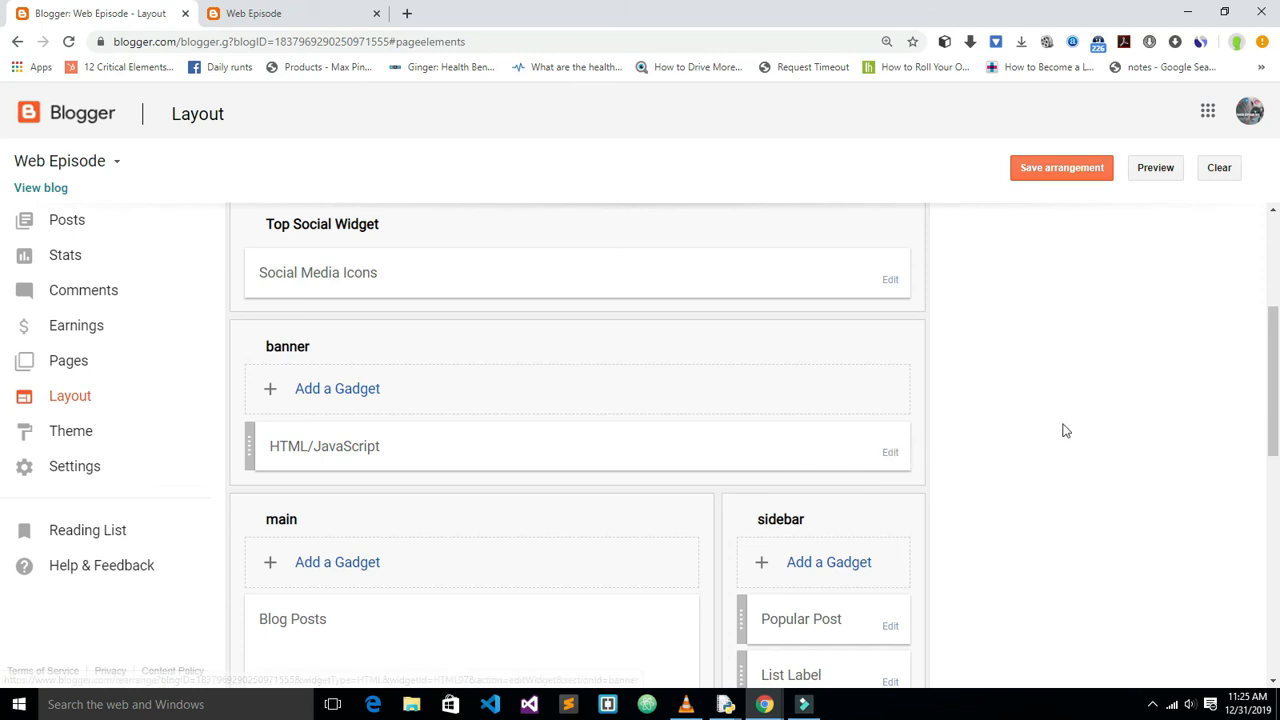
pyautogui.moveTo(1274, 411); pyautogui.dragTo(1276, 484)
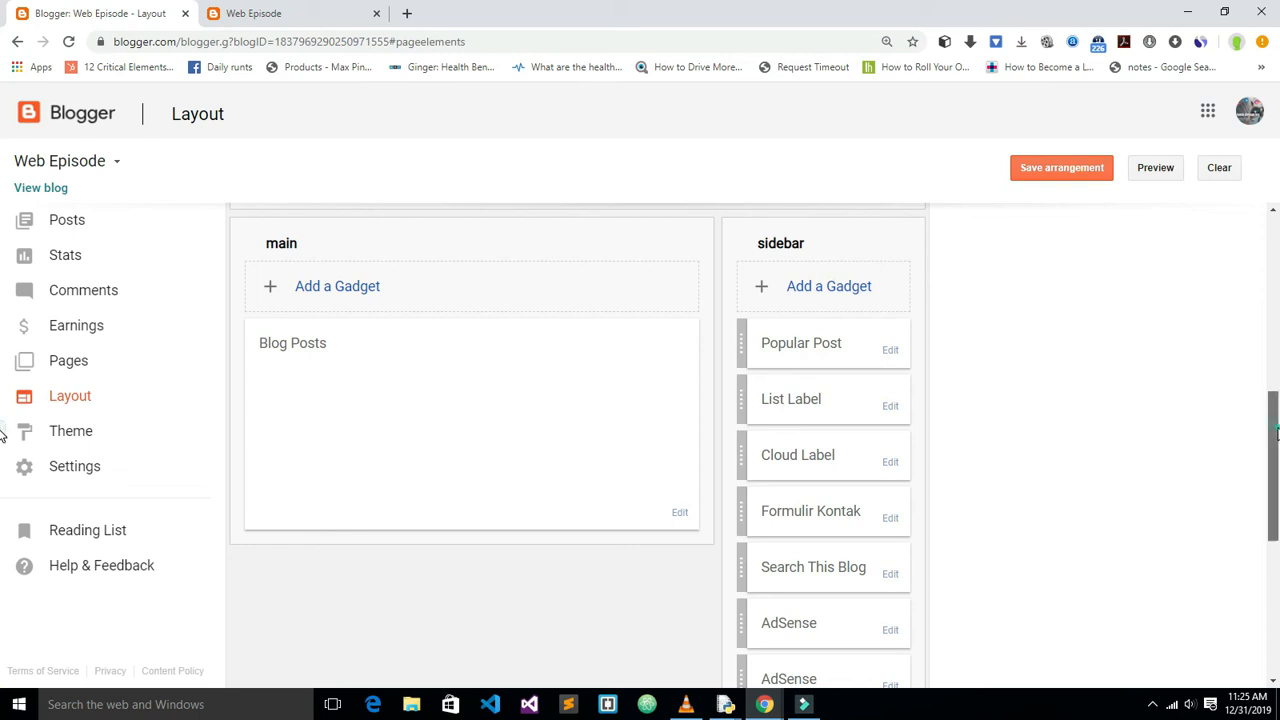
pyautogui.scroll(-1, 1275, 456)
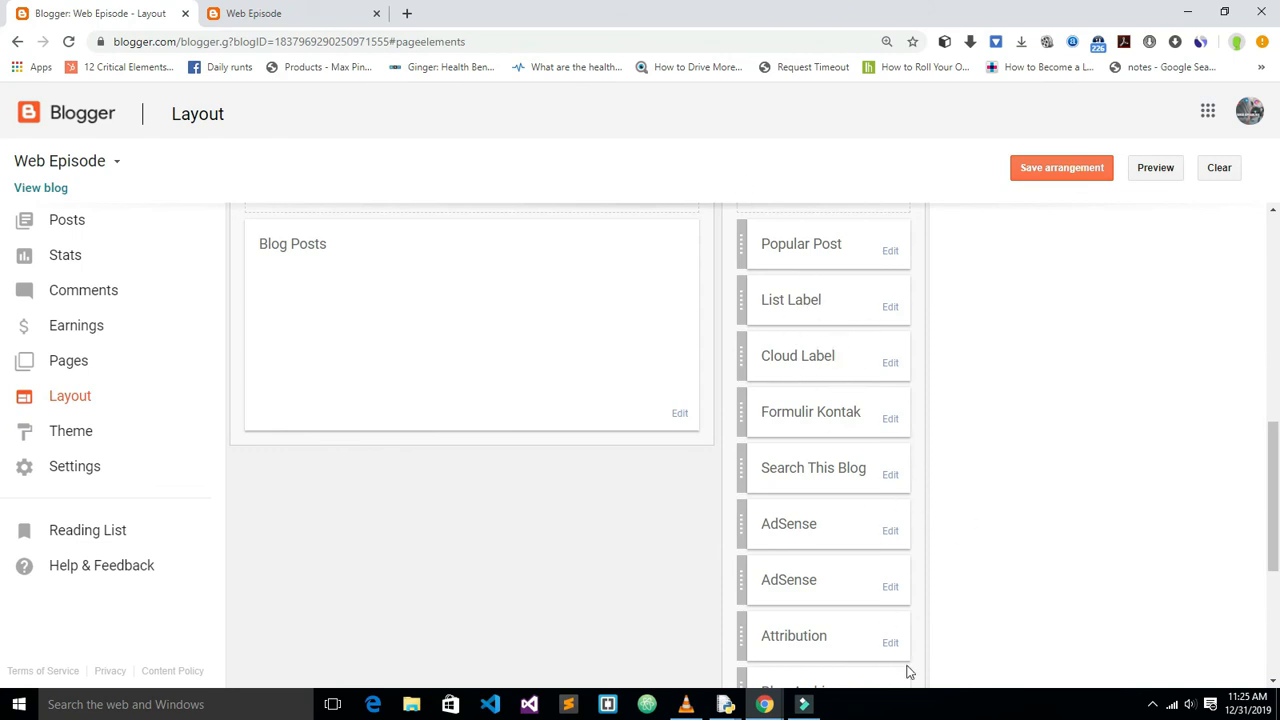
pyautogui.moveTo(1275, 530); pyautogui.dragTo(1276, 650)
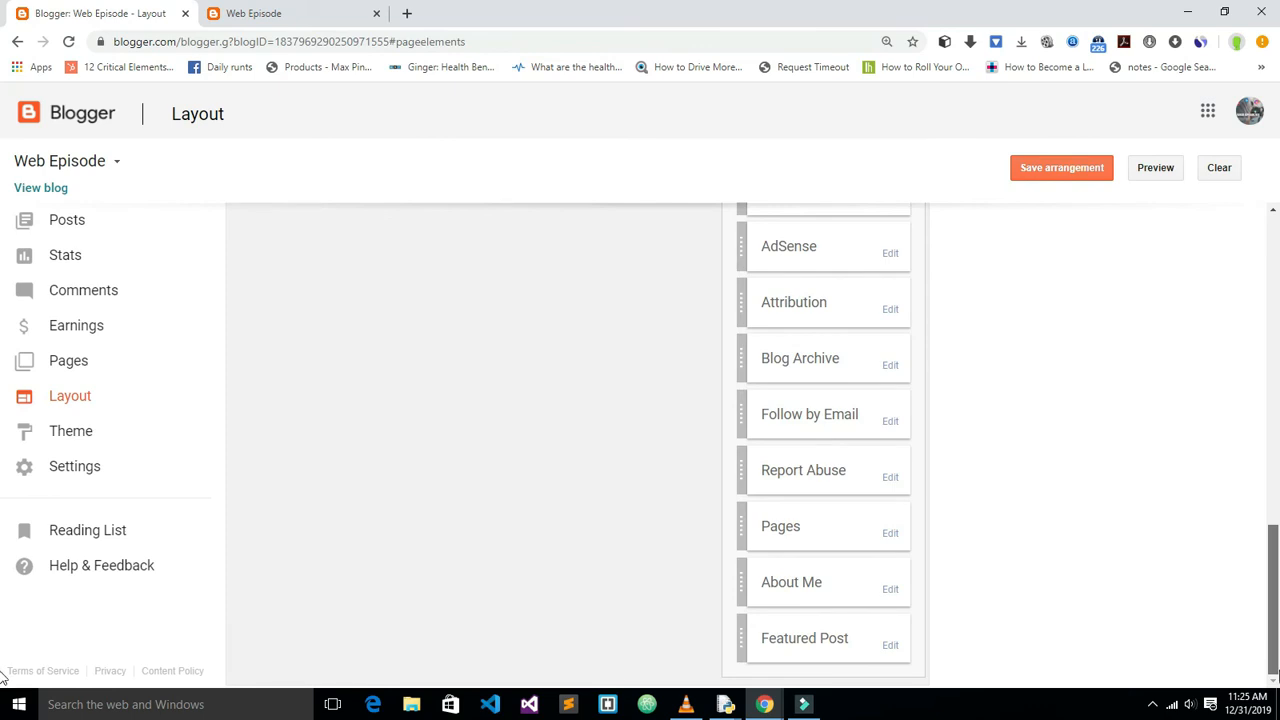
pyautogui.click(888, 478)
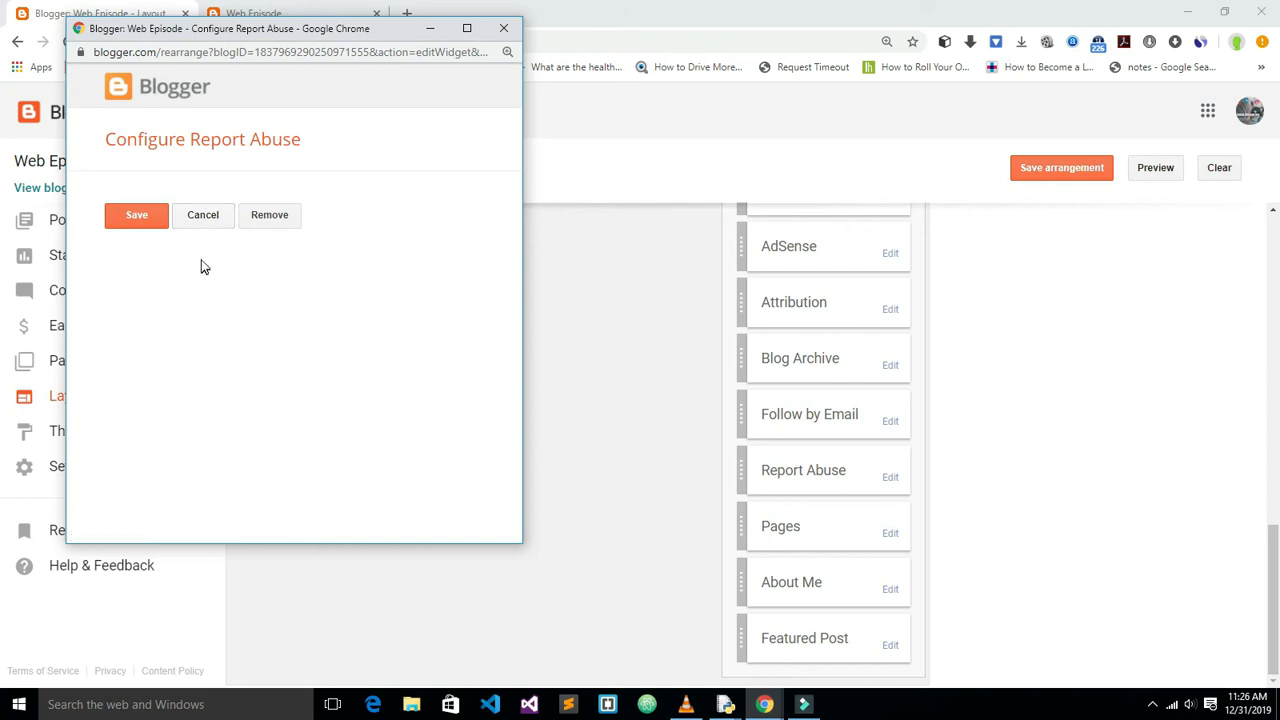
pyautogui.click(205, 216)
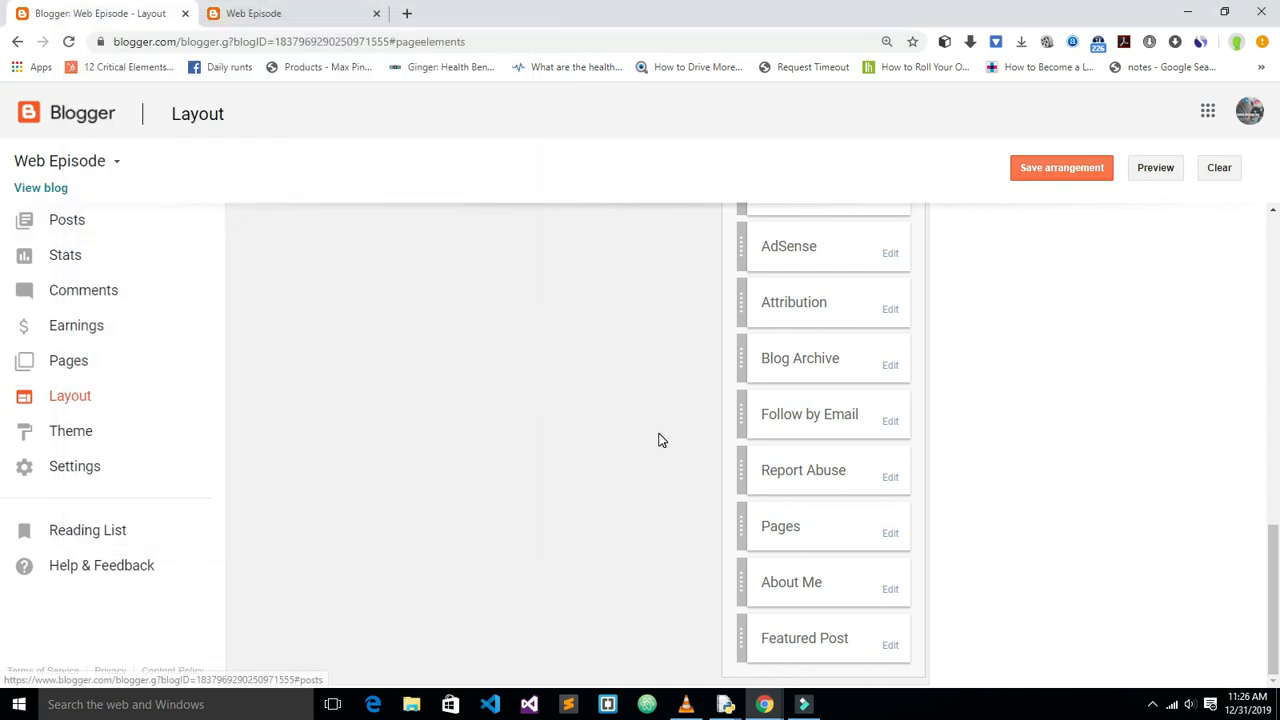
# - Move the Pages gadget above Report Abuse in the sidebar section, and return to the start of the layout
pyautogui.moveTo(829, 527); pyautogui.dragTo(825, 462)
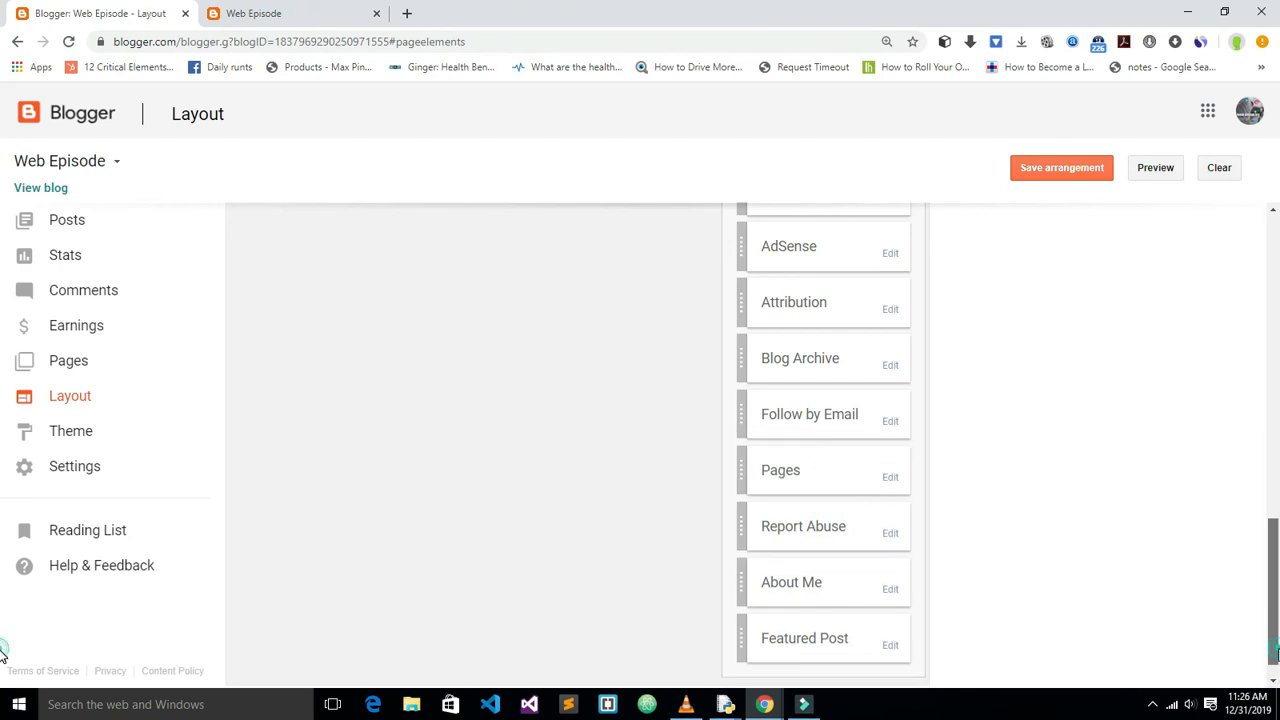
pyautogui.moveTo(1275, 650); pyautogui.dragTo(1277, 473)
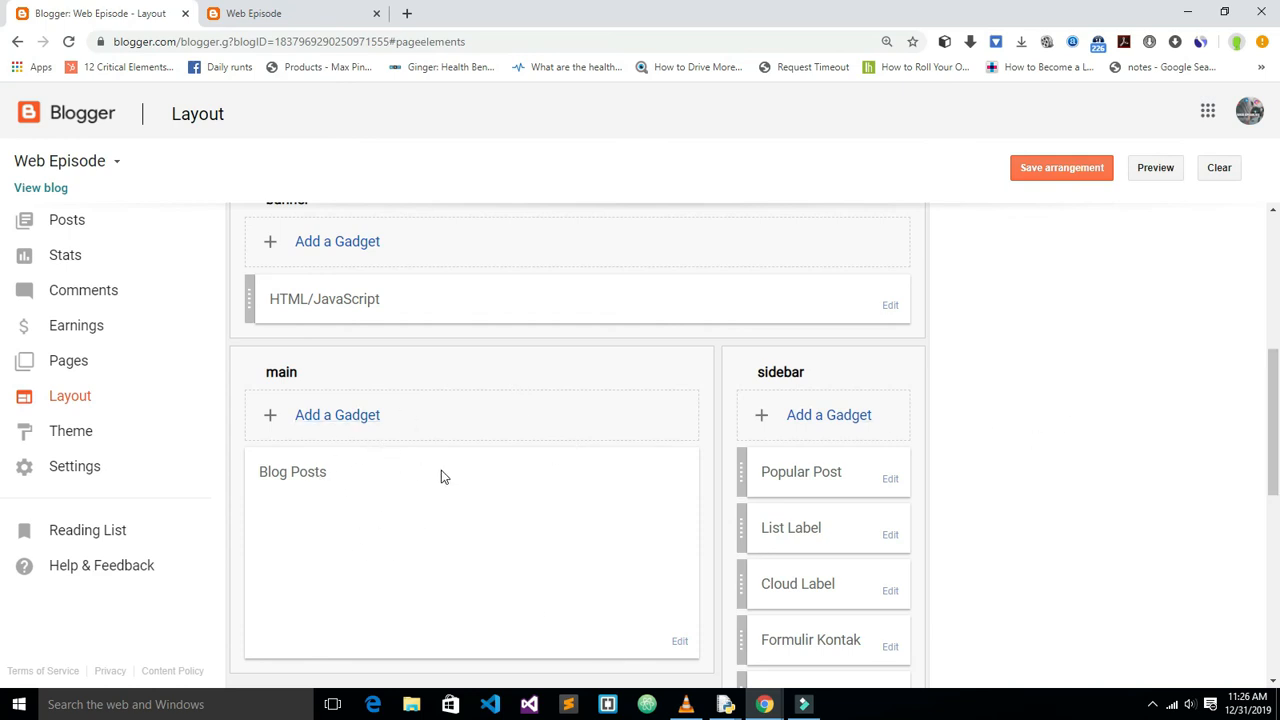
pyautogui.moveTo(1276, 455); pyautogui.dragTo(1268, 272)
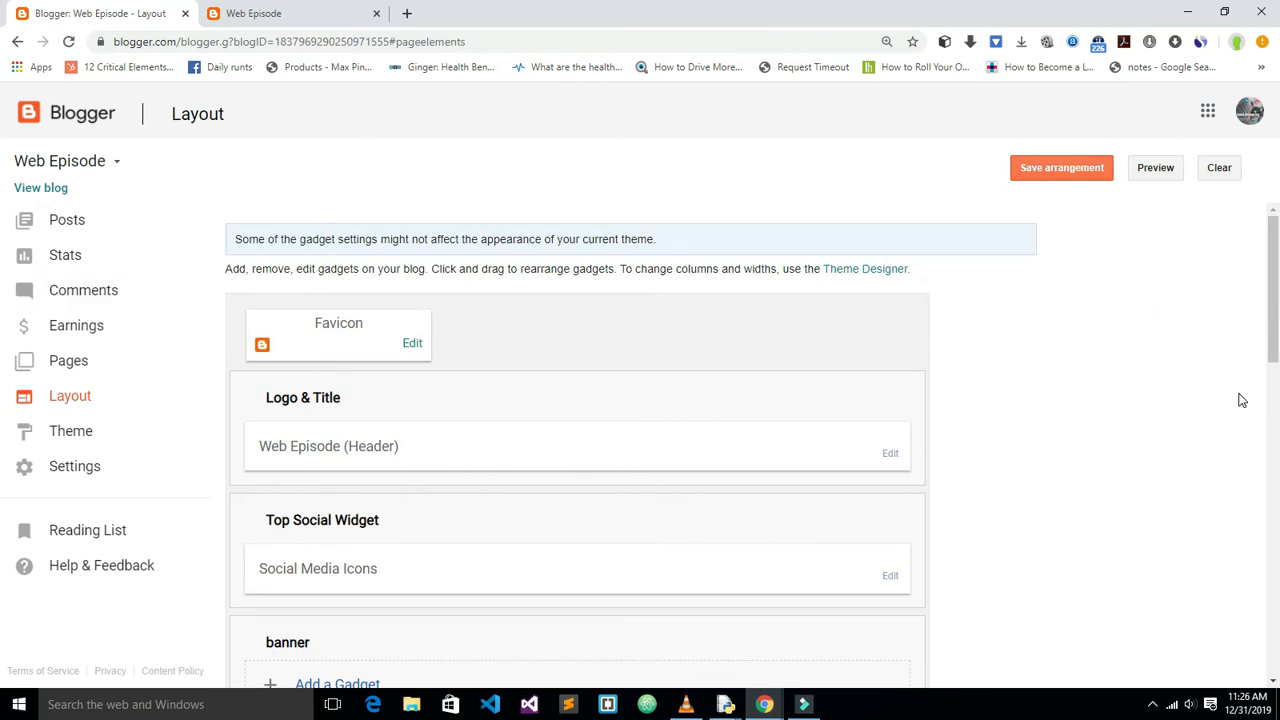
pyautogui.moveTo(1278, 306); pyautogui.dragTo(1251, 262)
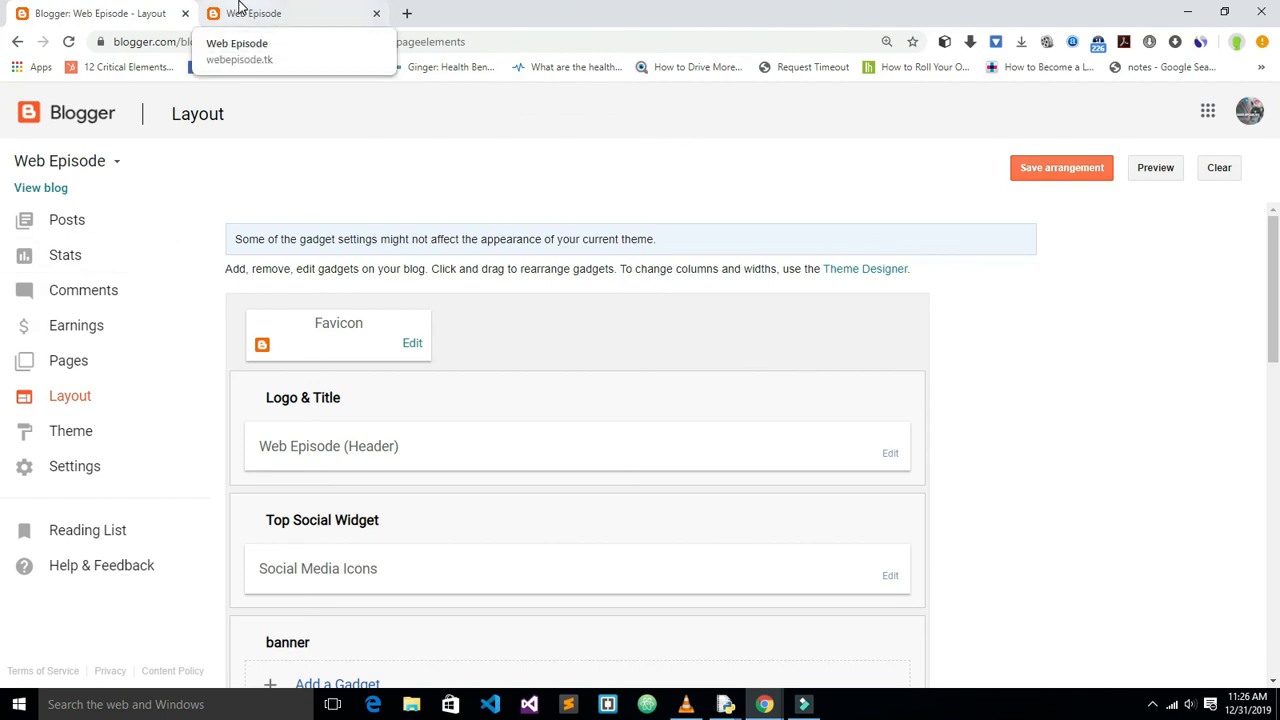
# - View the live blog and its address in the other tab, and return to the layout page to look through the sidebar gadgets
pyautogui.click(284, 10)
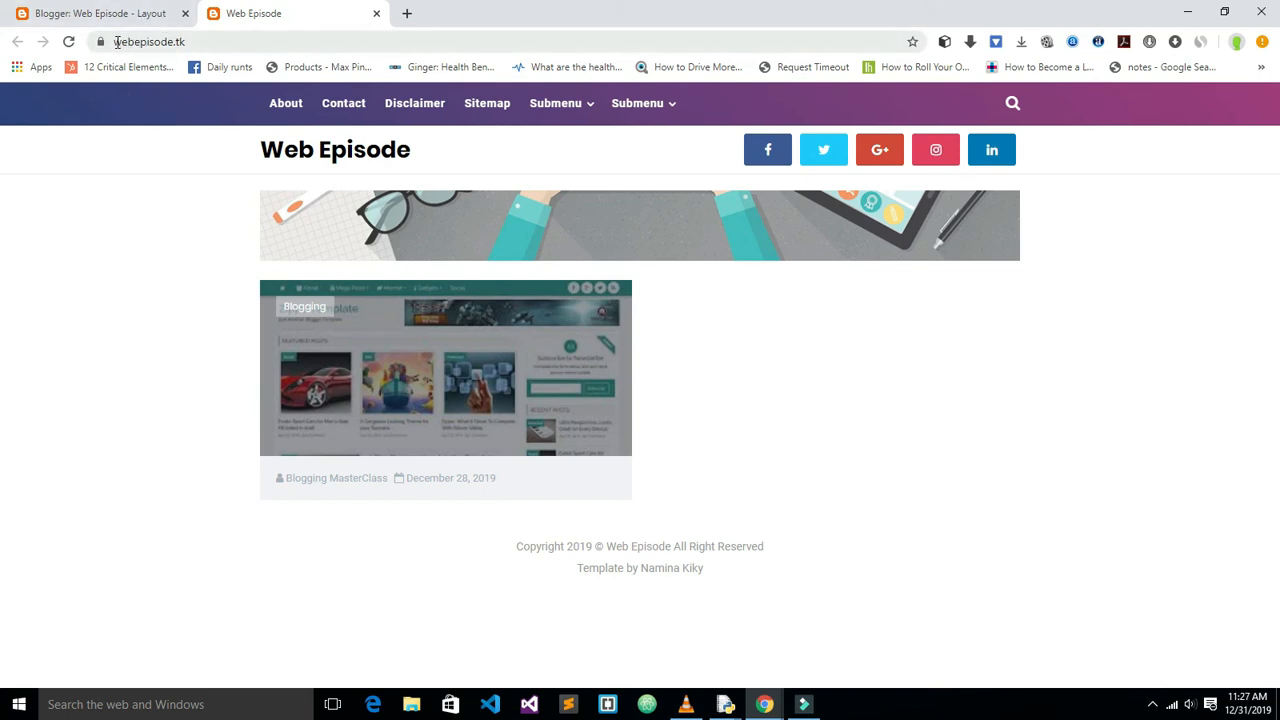
pyautogui.click(118, 42)
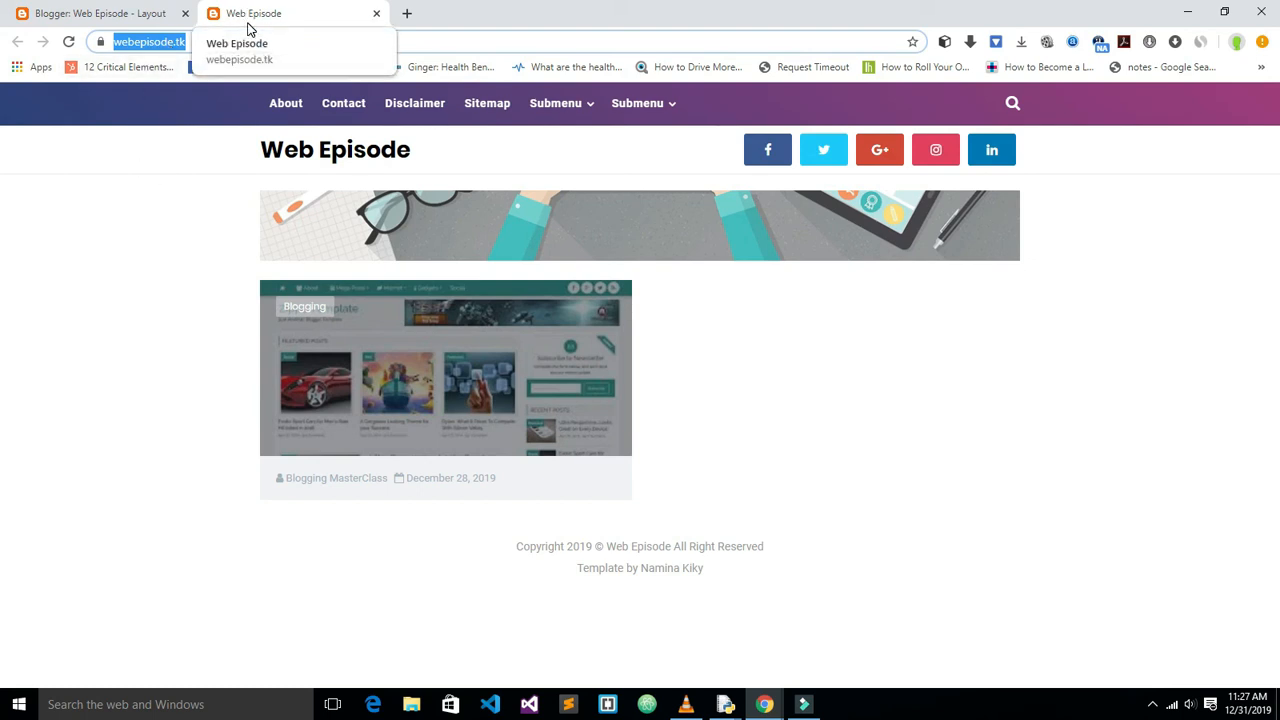
pyautogui.click(122, 14)
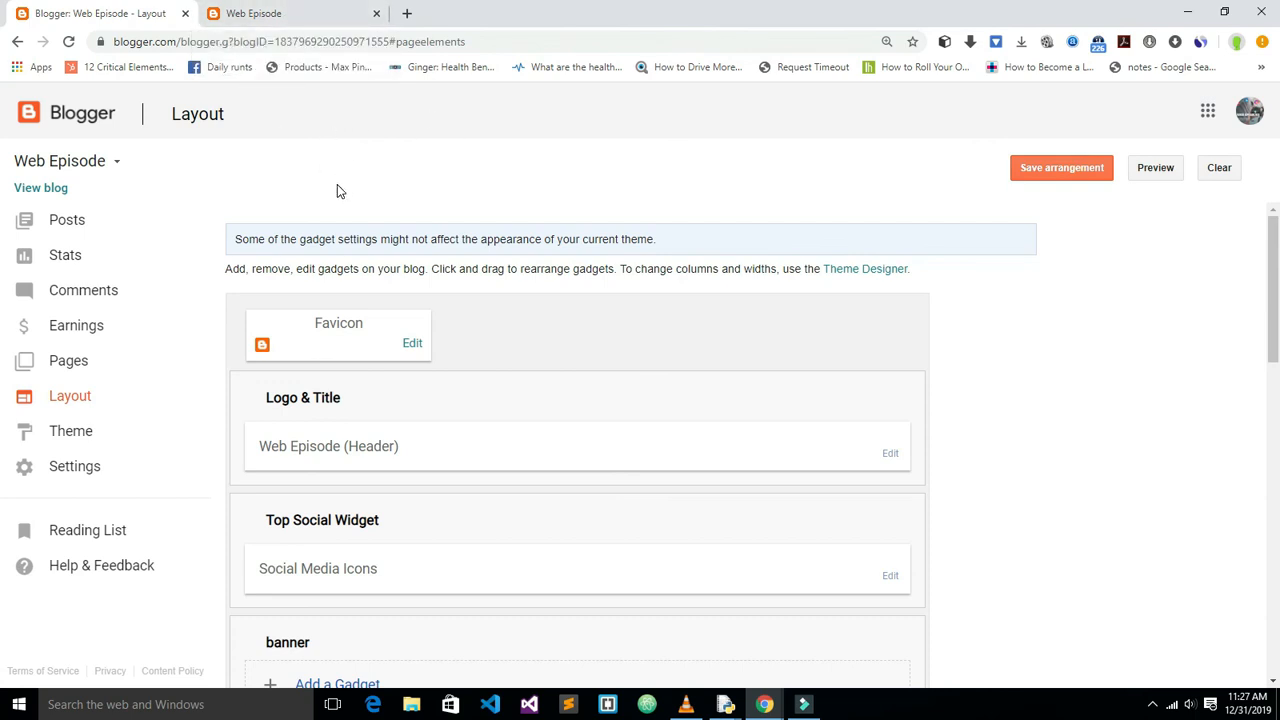
pyautogui.moveTo(1276, 266); pyautogui.dragTo(1275, 237)
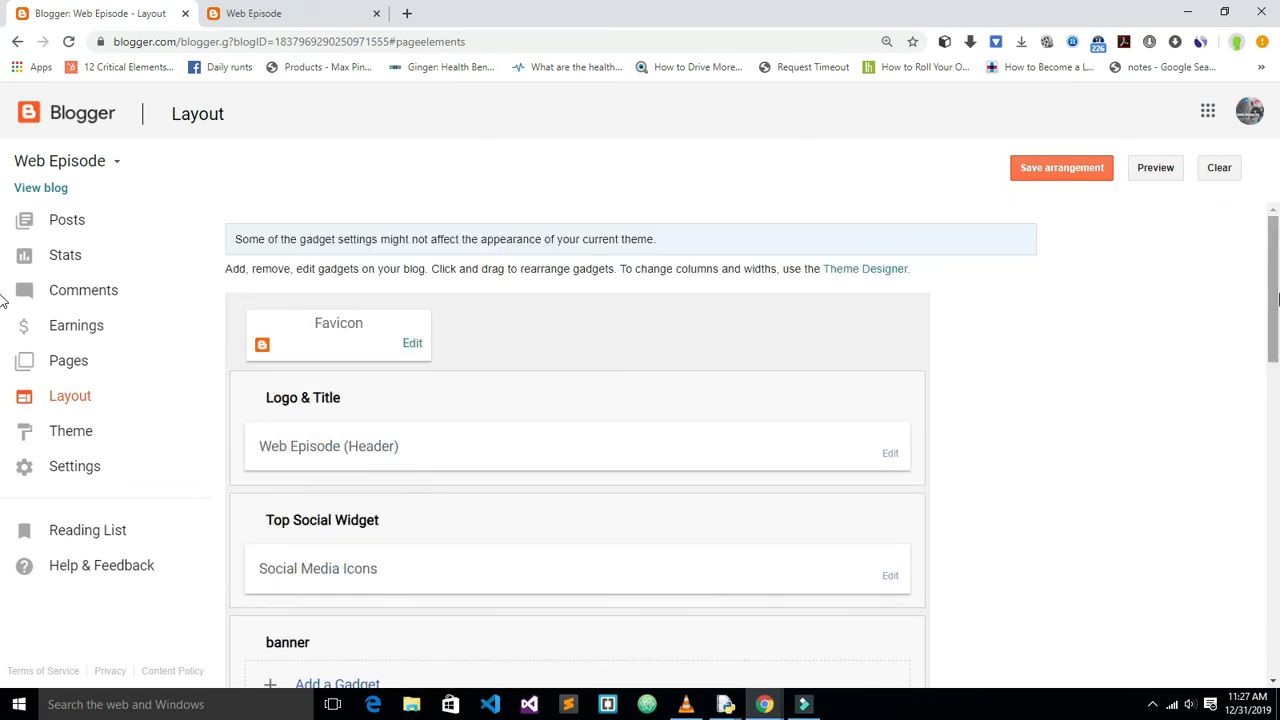
pyautogui.moveTo(1275, 303); pyautogui.dragTo(1277, 514)
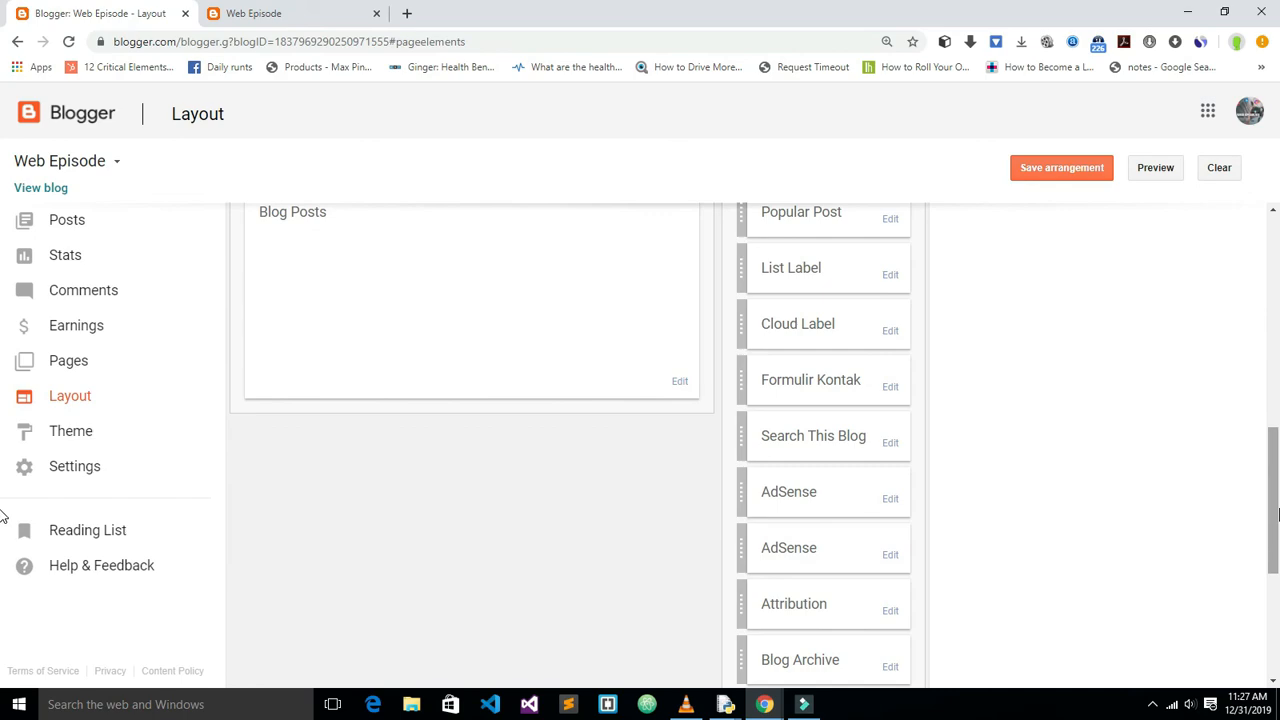